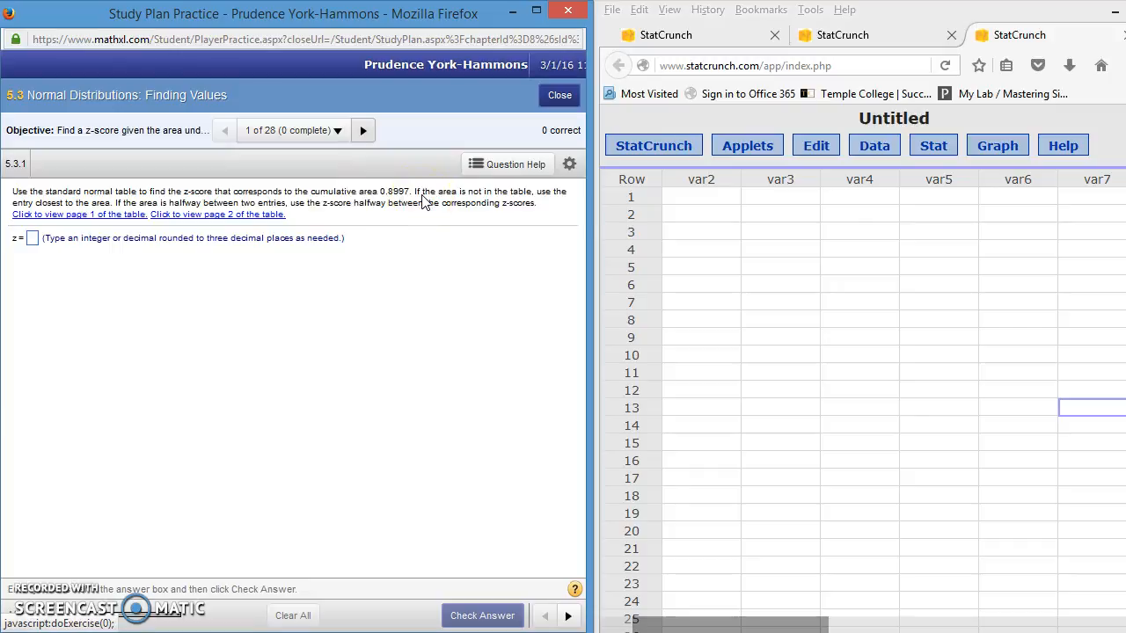
- Look up the cumulative area 0.8997 in pages 1 and 2 of the standard normal table
click(136, 222)
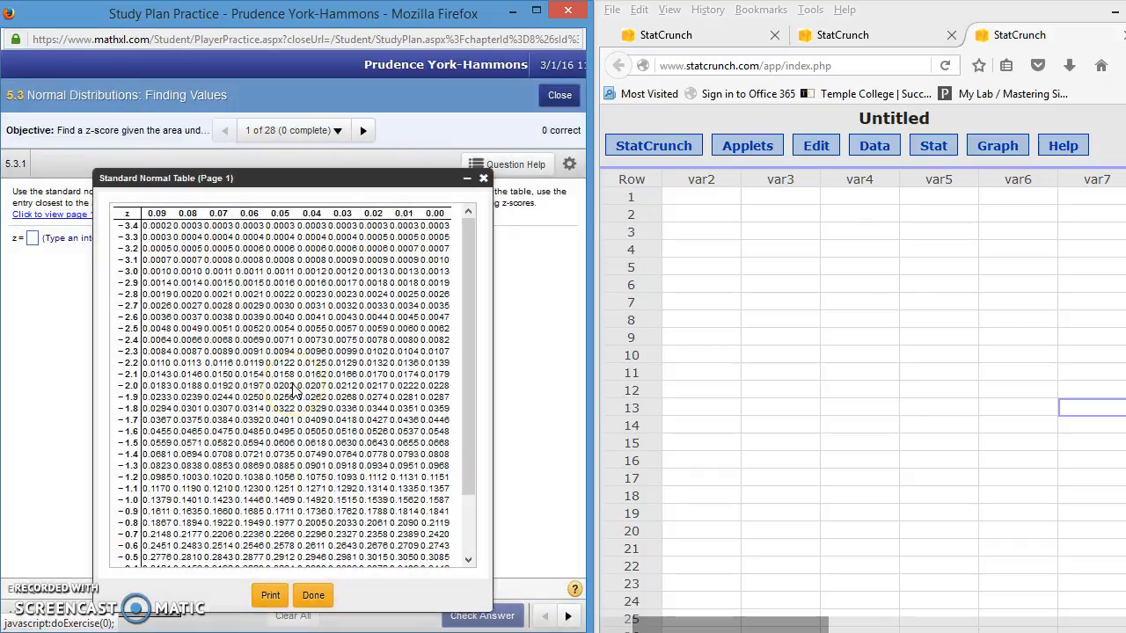
mouse_move(348, 180)
mouse_down()
mouse_move(350, 265)
mouse_move(359, 180)
mouse_up()
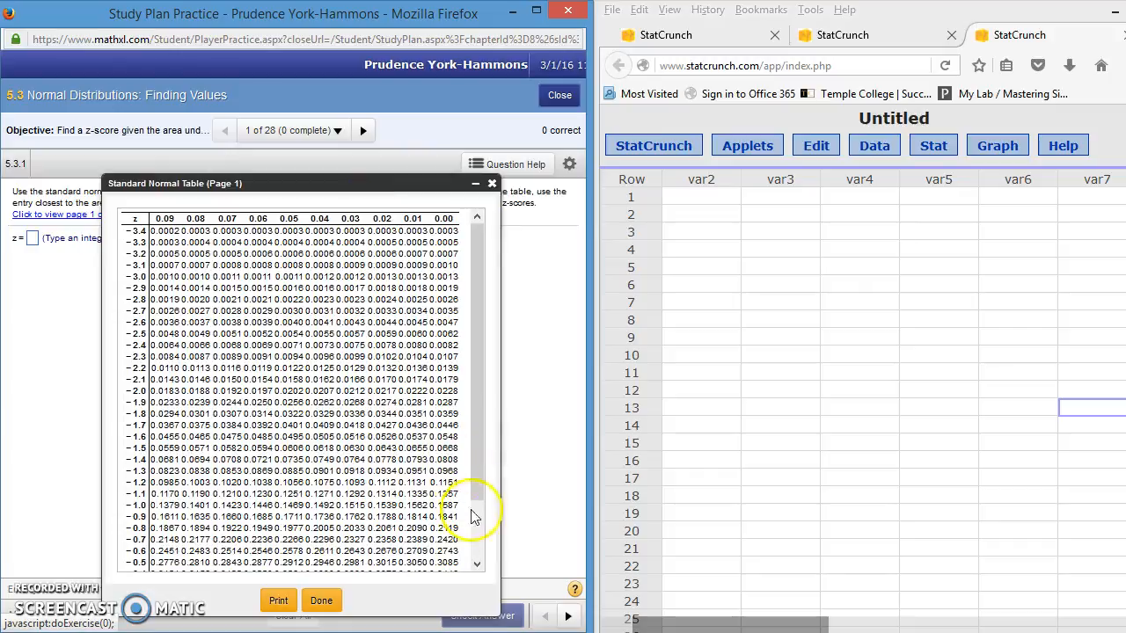
scroll(474, 556, down, 3)
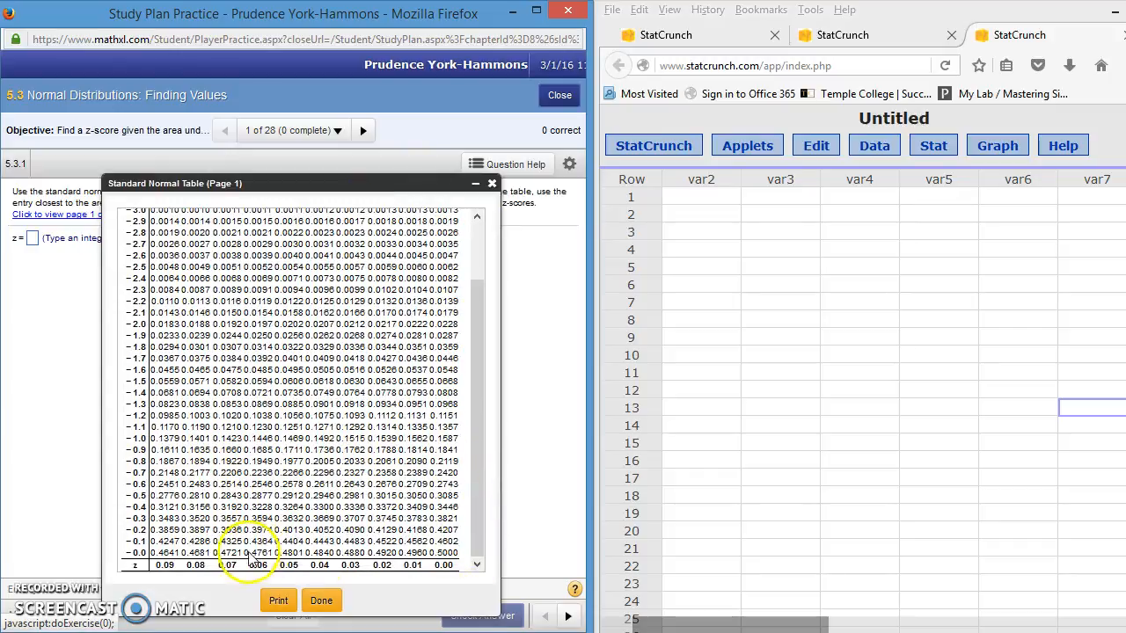
click(492, 185)
click(167, 214)
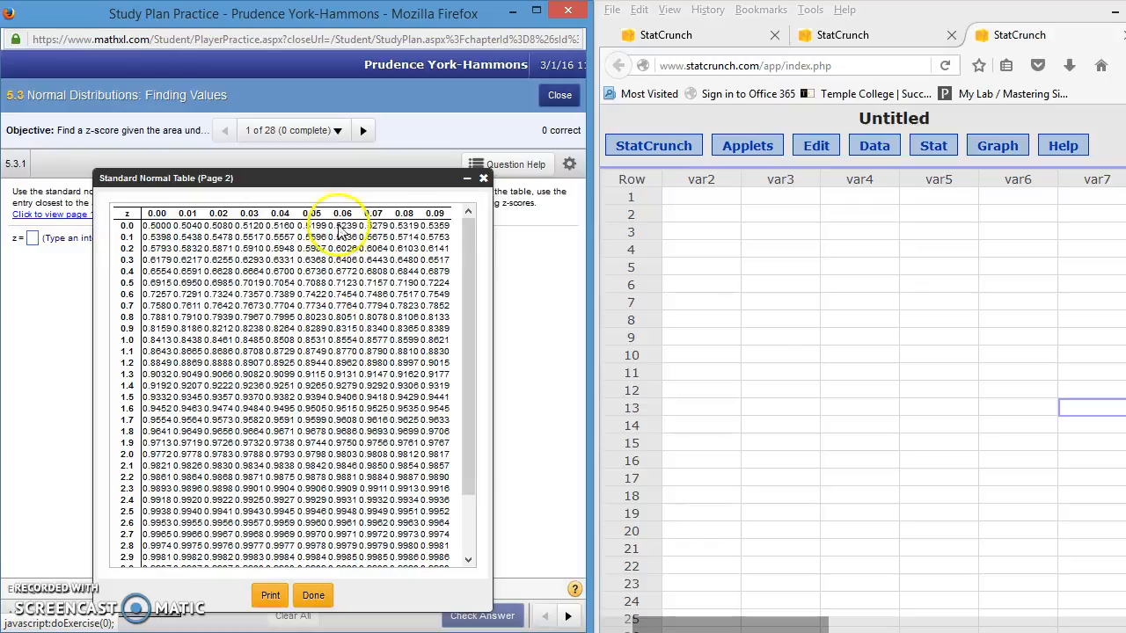
drag(352, 185, 347, 262)
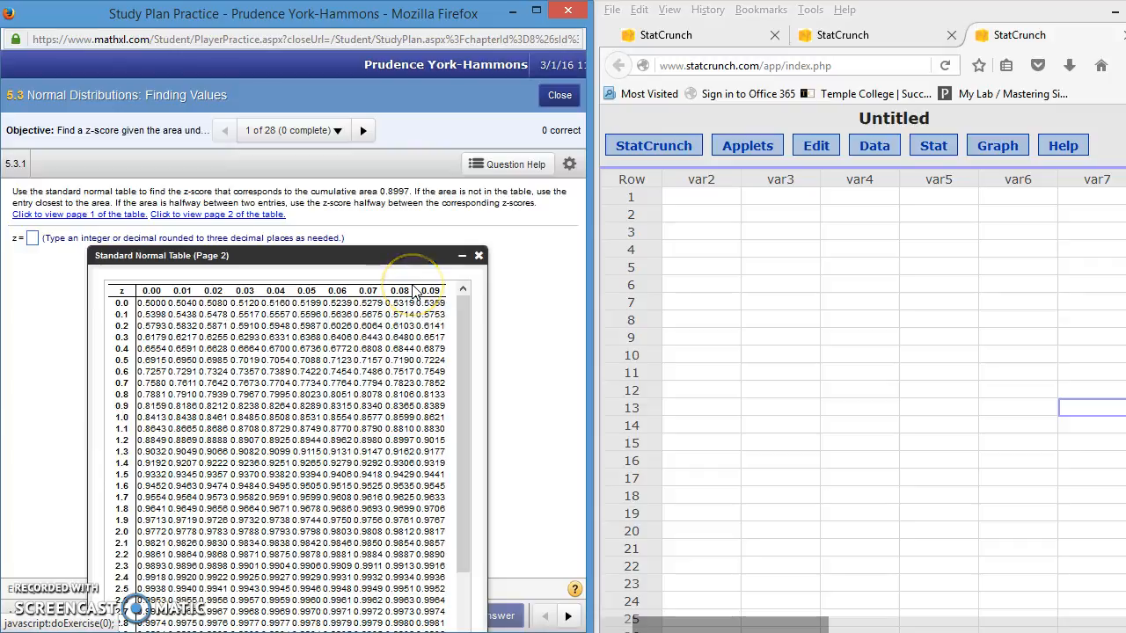
click(478, 255)
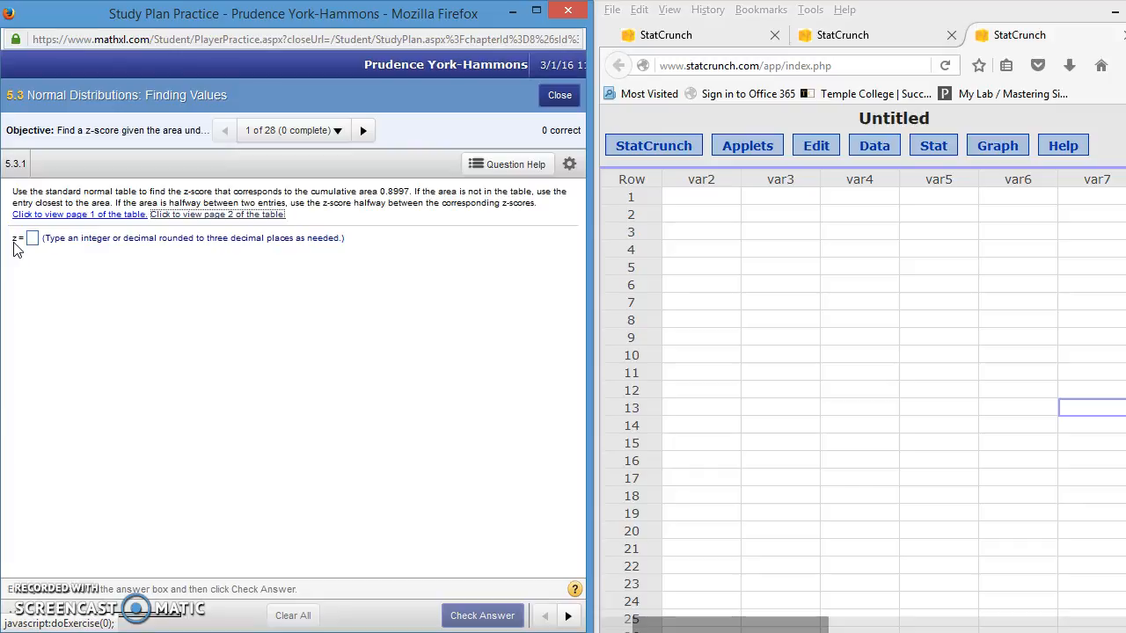
- Open the Normal calculator in StatCrunch, using mean 0 and standard deviation 1
click(932, 149)
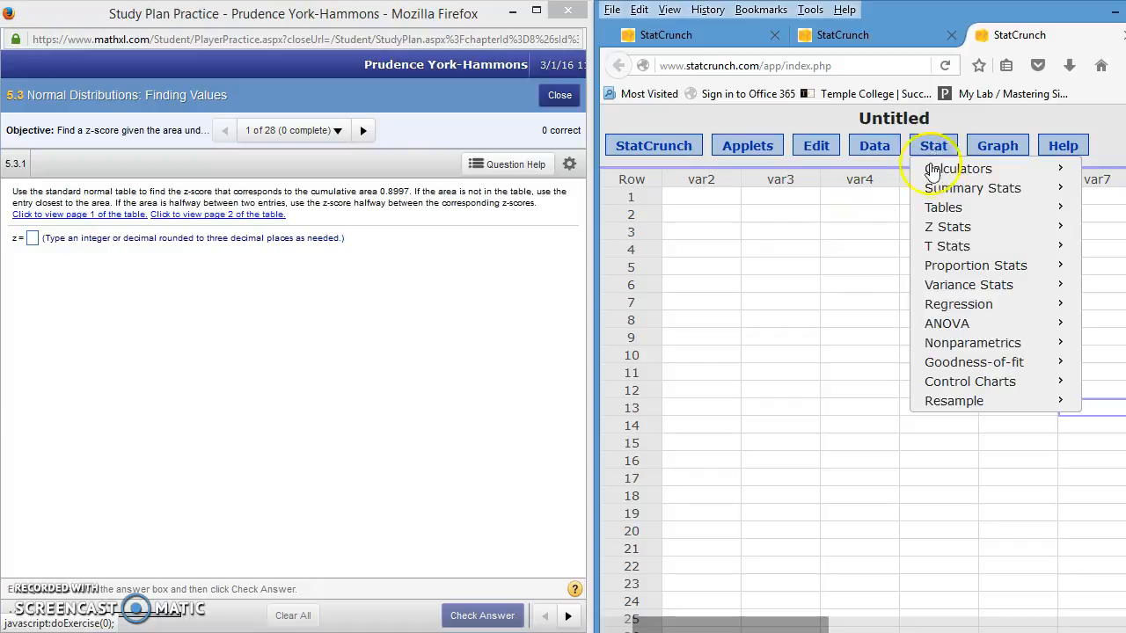
mouse_move(937, 168)
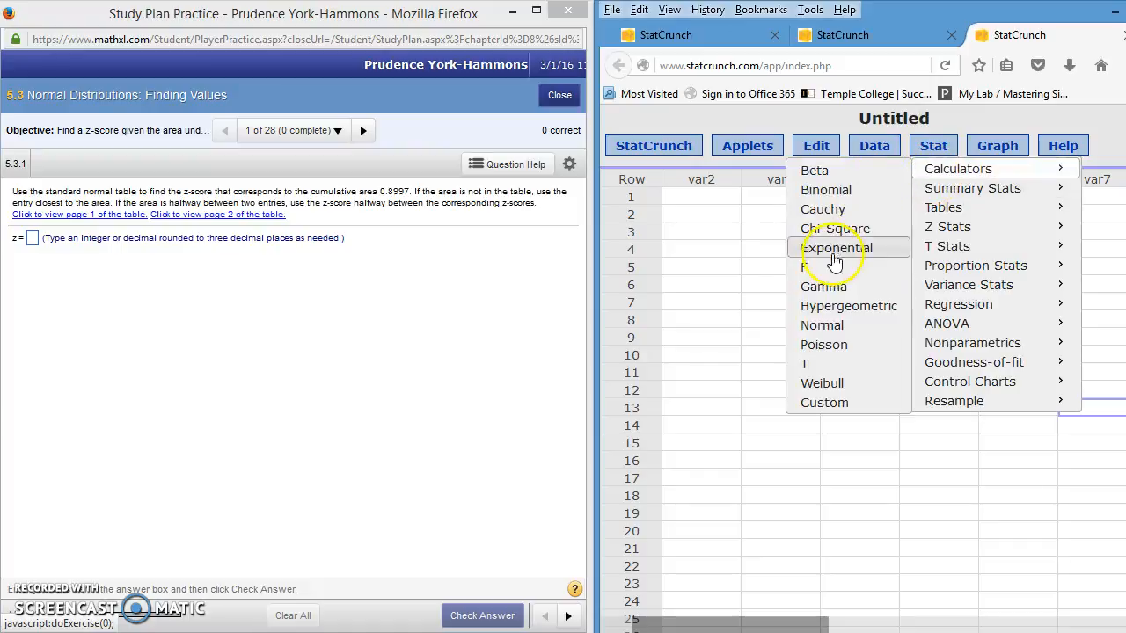
click(822, 326)
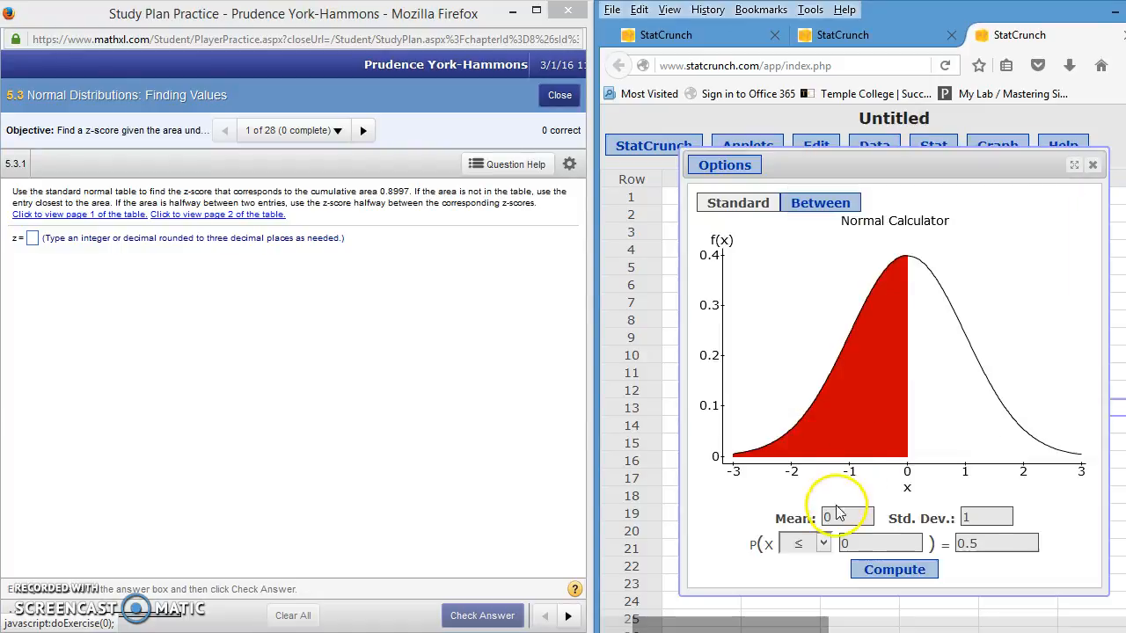
drag(840, 517, 787, 513)
drag(983, 517, 939, 515)
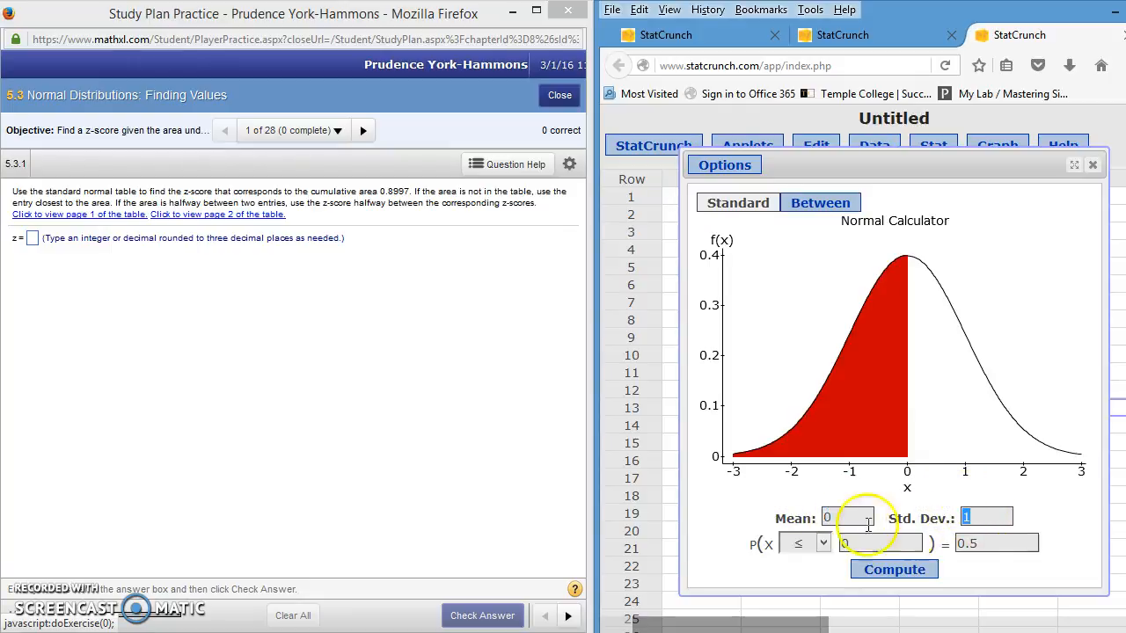
click(988, 516)
click(988, 516)
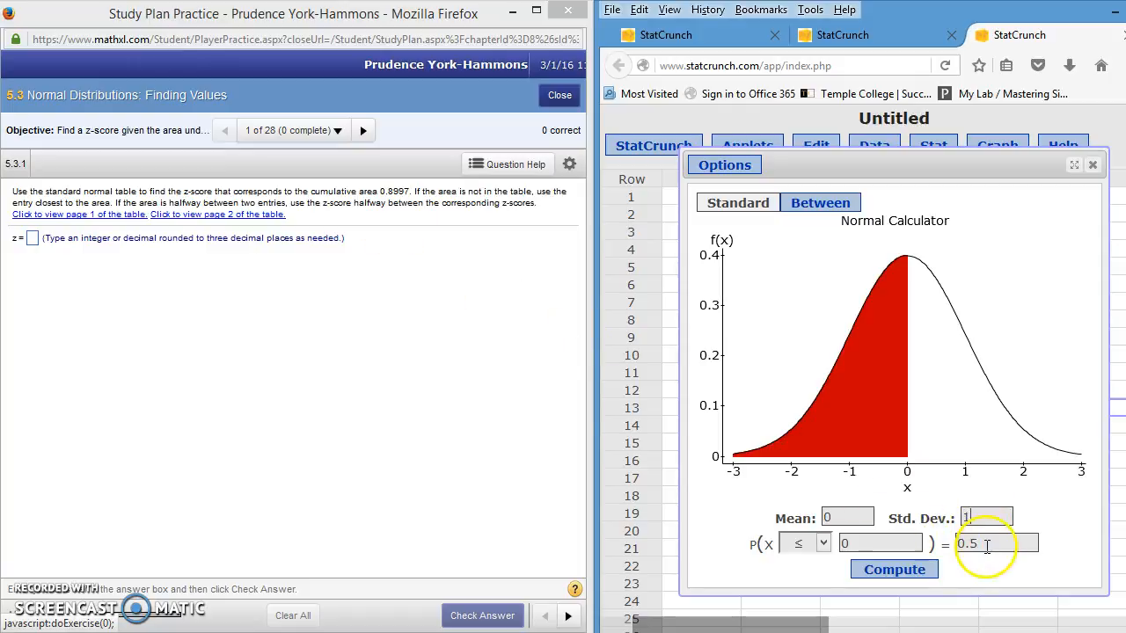
- Clear the X reference value, set the cumulative probability to 0.8997 with the ≤ condition, and compute
drag(870, 543, 816, 539)
key(BackSpace)
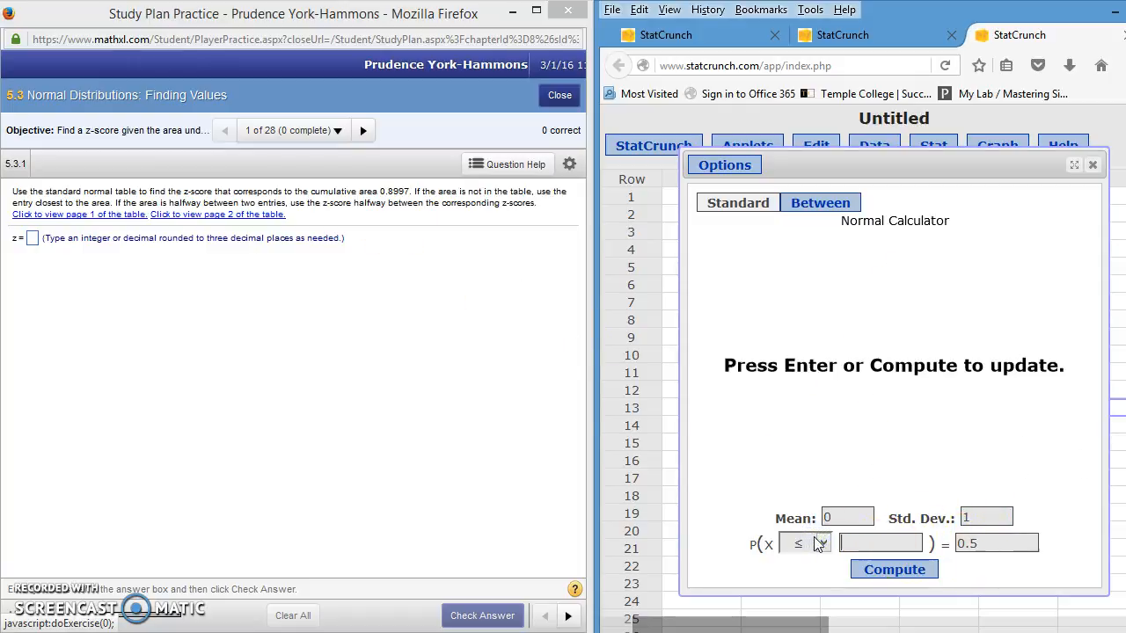
click(859, 544)
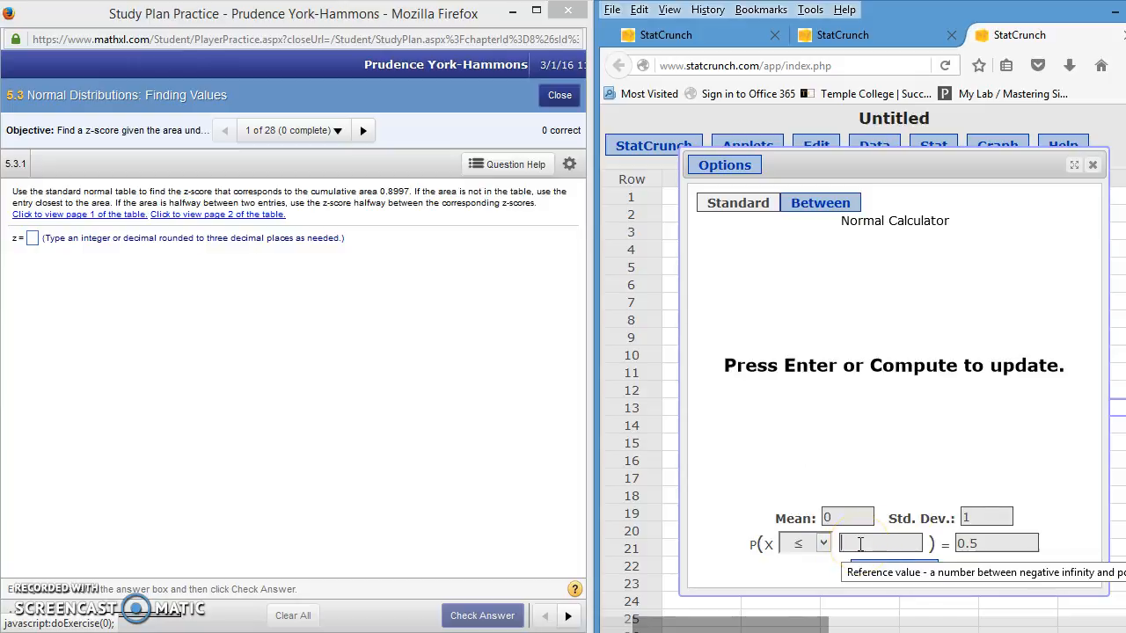
click(997, 542)
drag(998, 543, 949, 542)
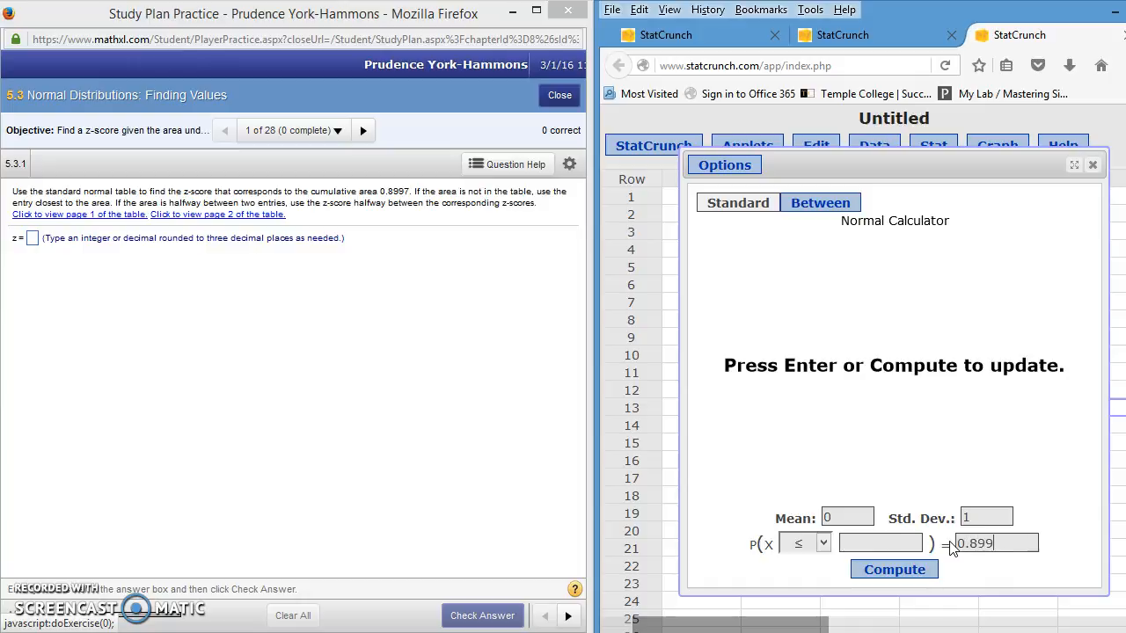
click(906, 571)
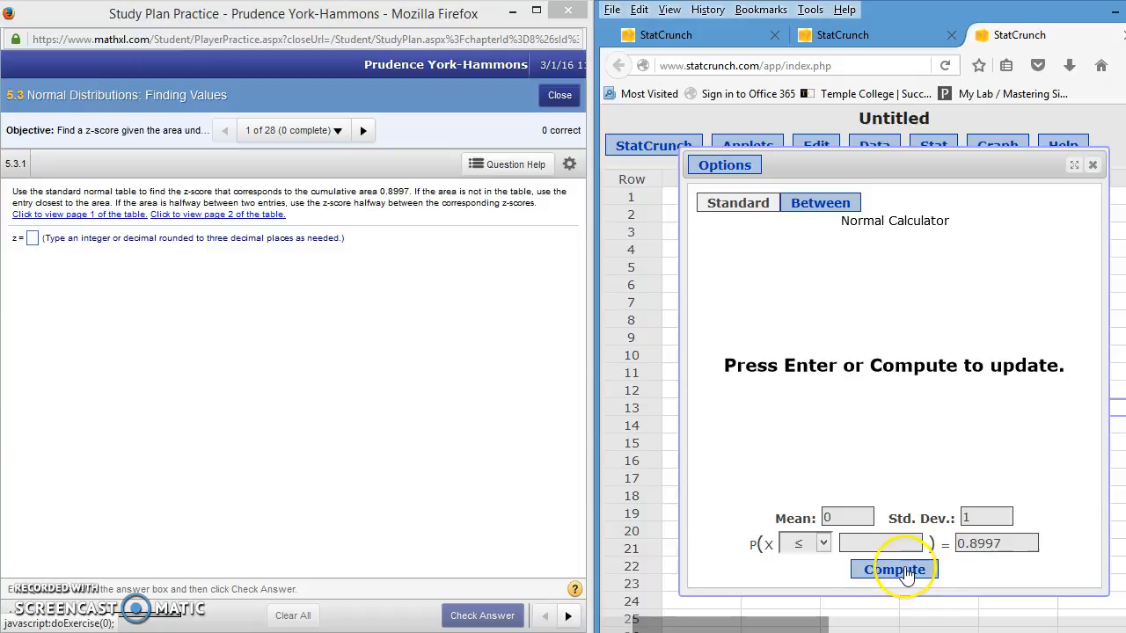
click(906, 572)
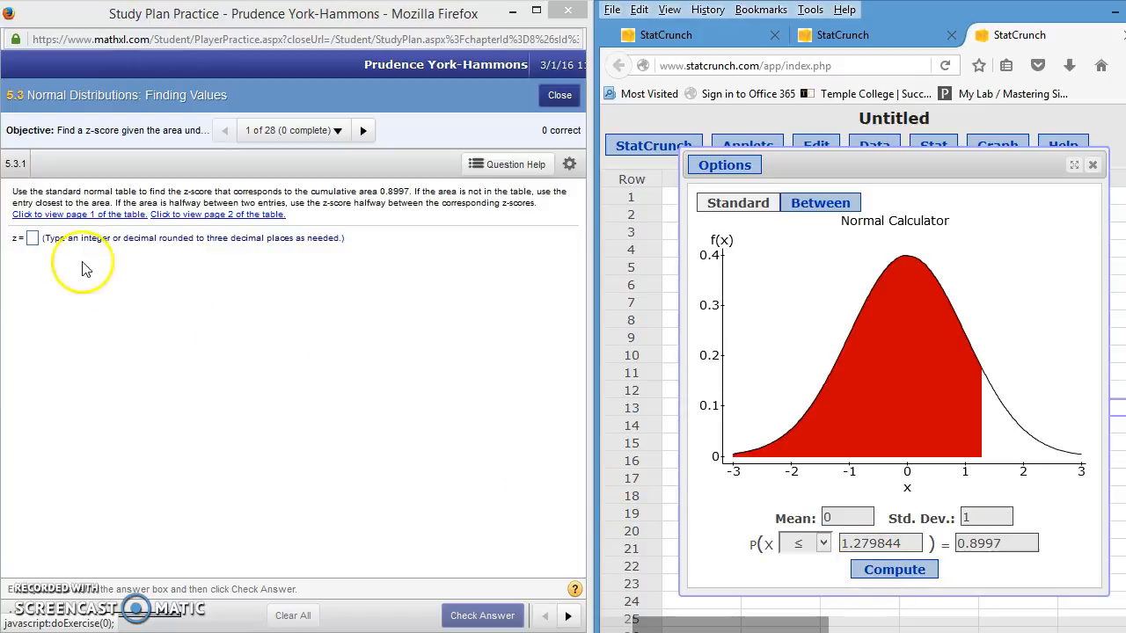
click(31, 241)
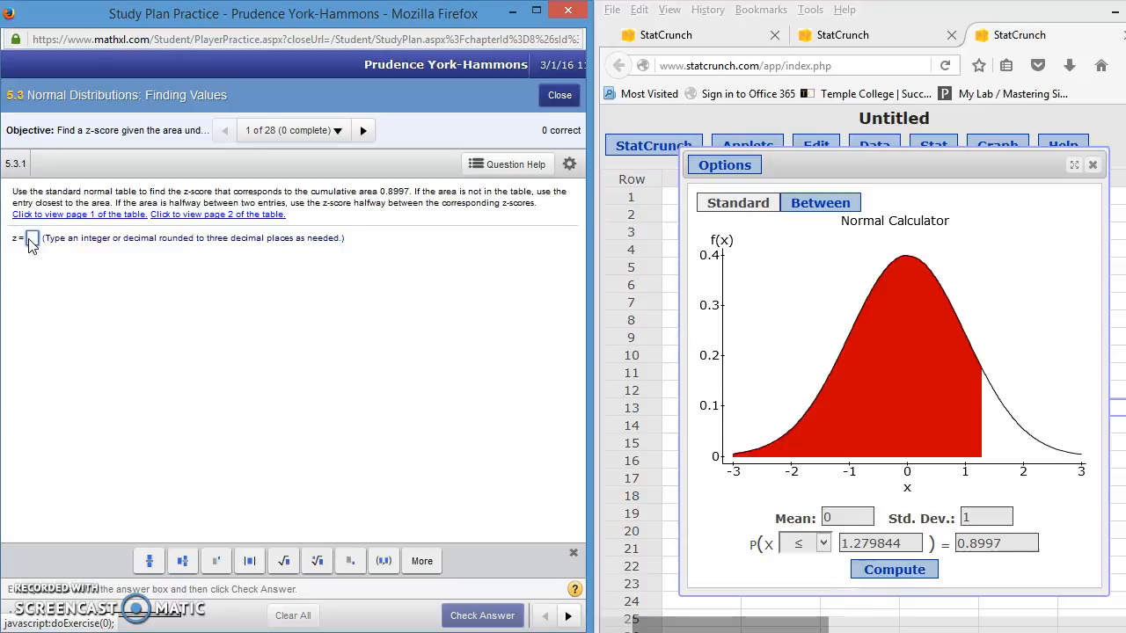
text(1.28)
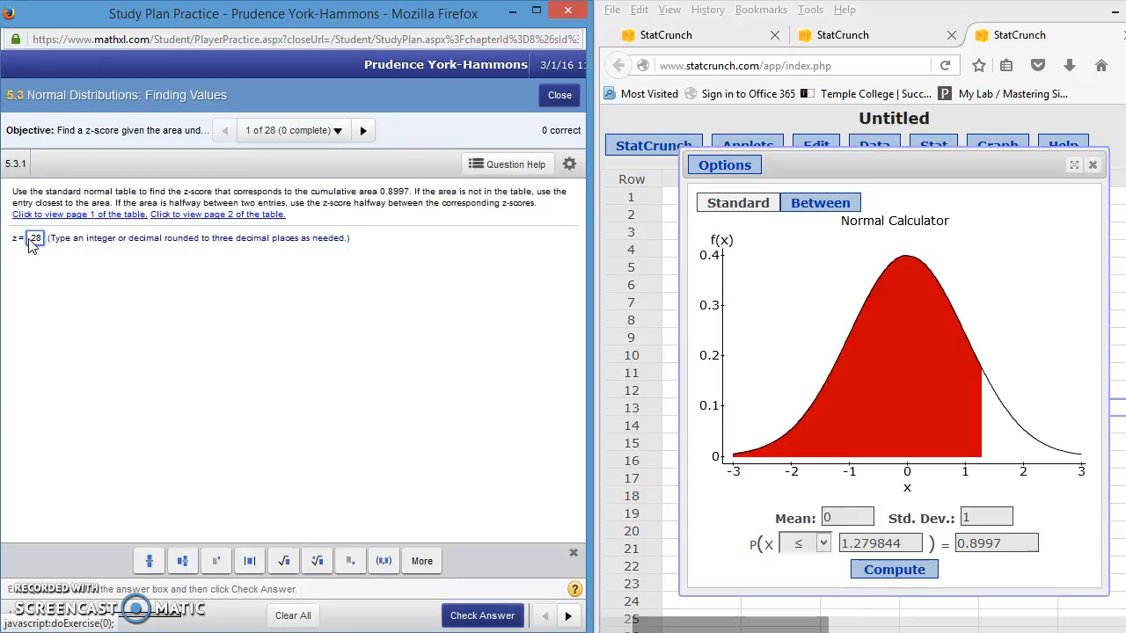
key(BackSpace)
key(BackSpace)
key(BackSpace)
key(BackSpace)
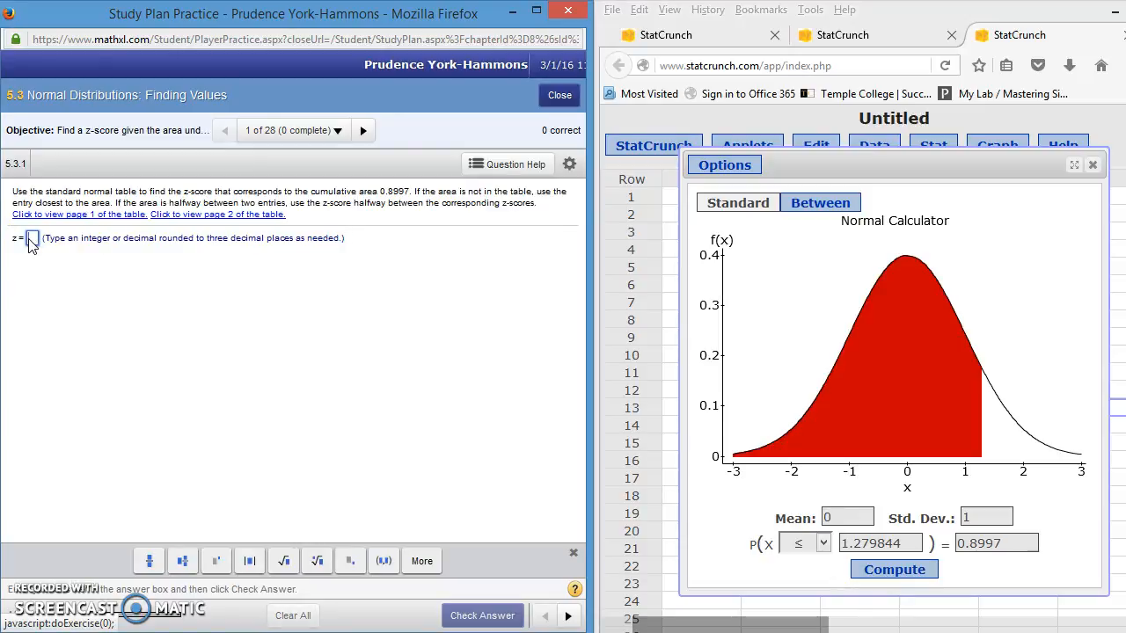
- Submit 1.280 as the z answer for checking and go to question 4 of 28
click(71, 271)
text(1.28)
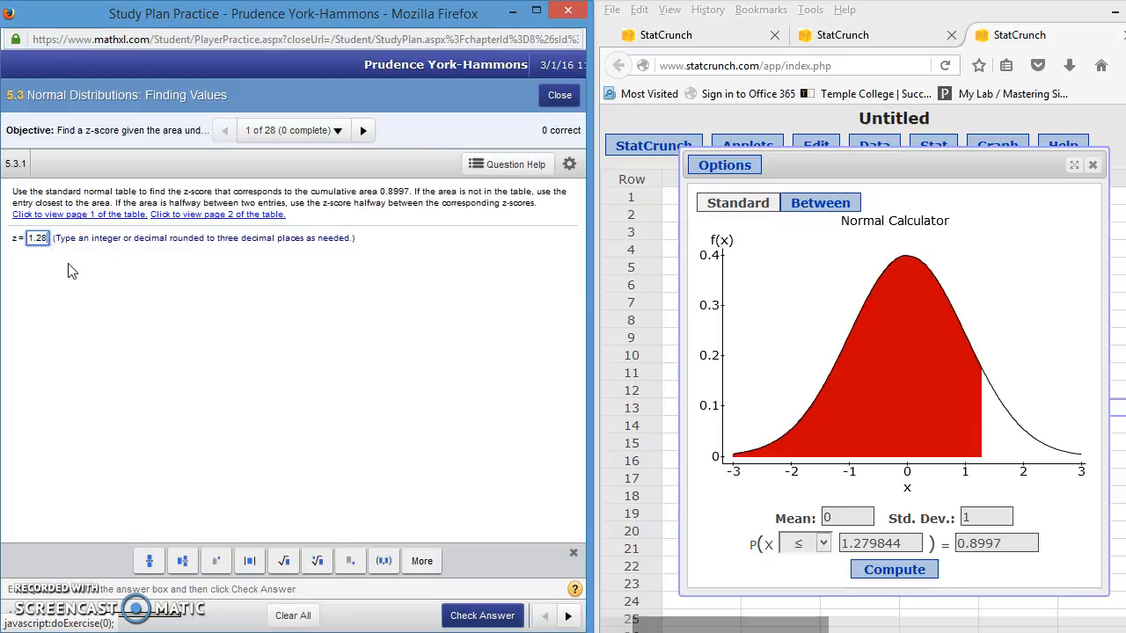
text(0)
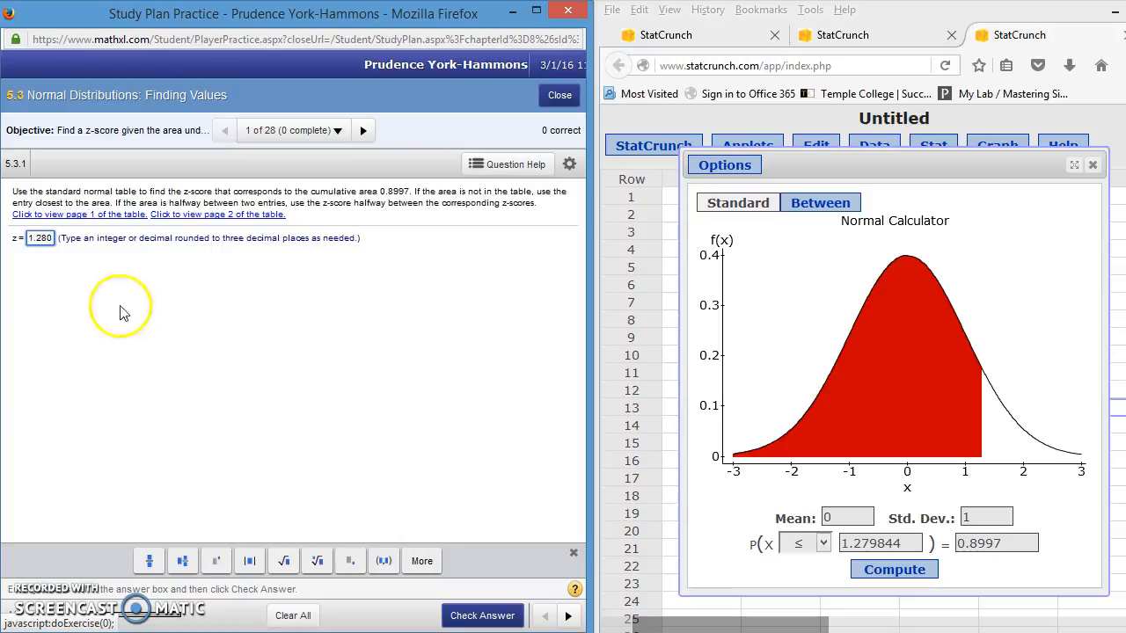
click(467, 617)
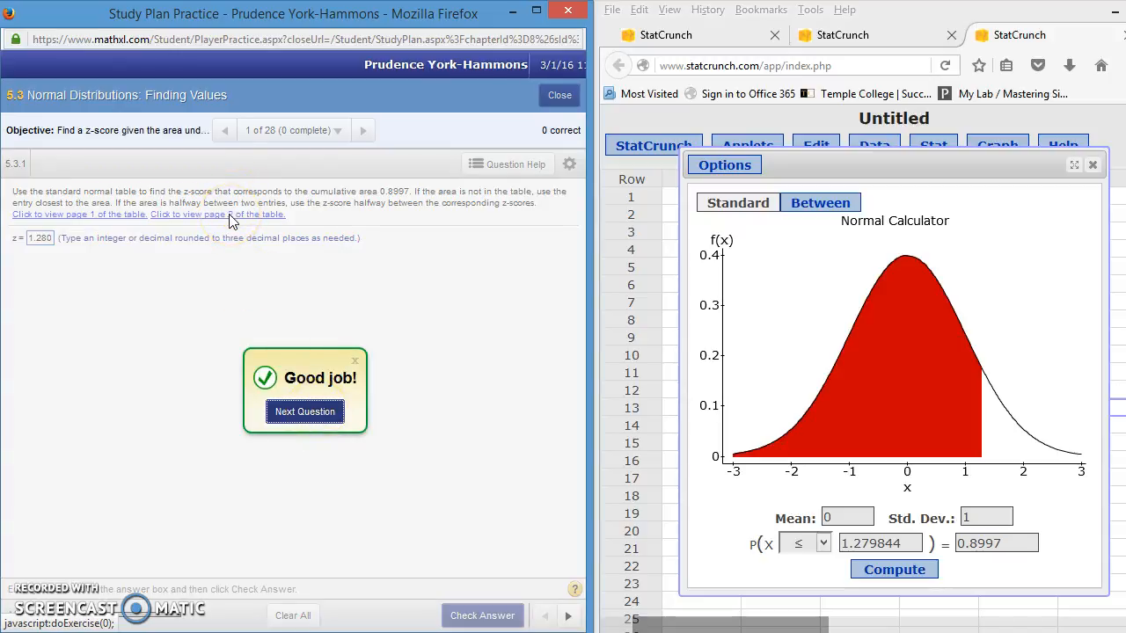
click(319, 420)
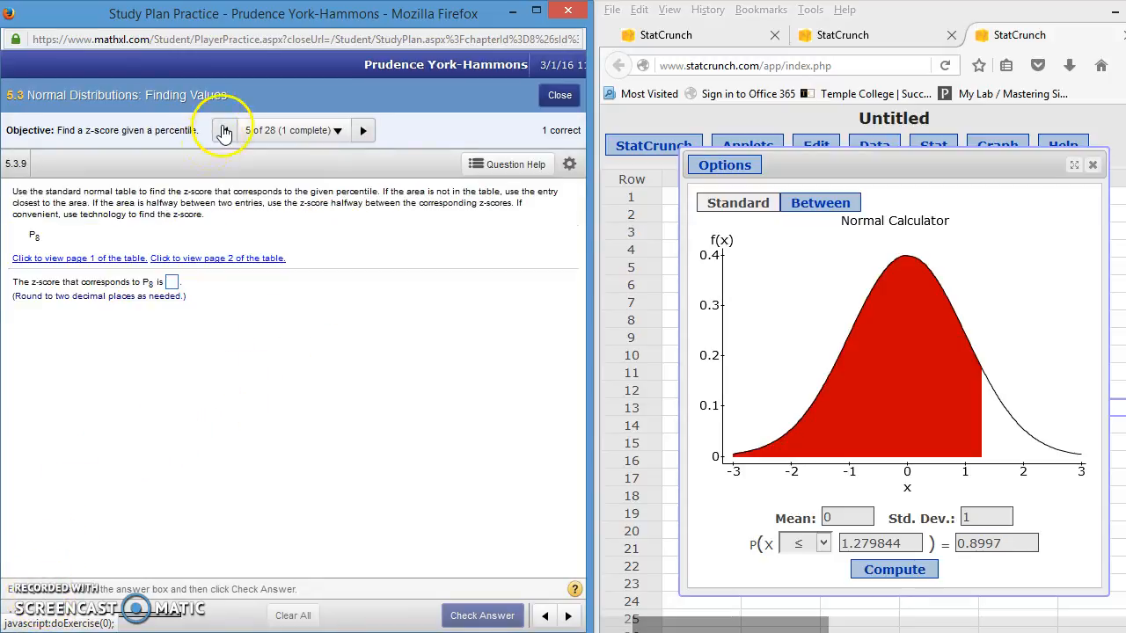
click(224, 131)
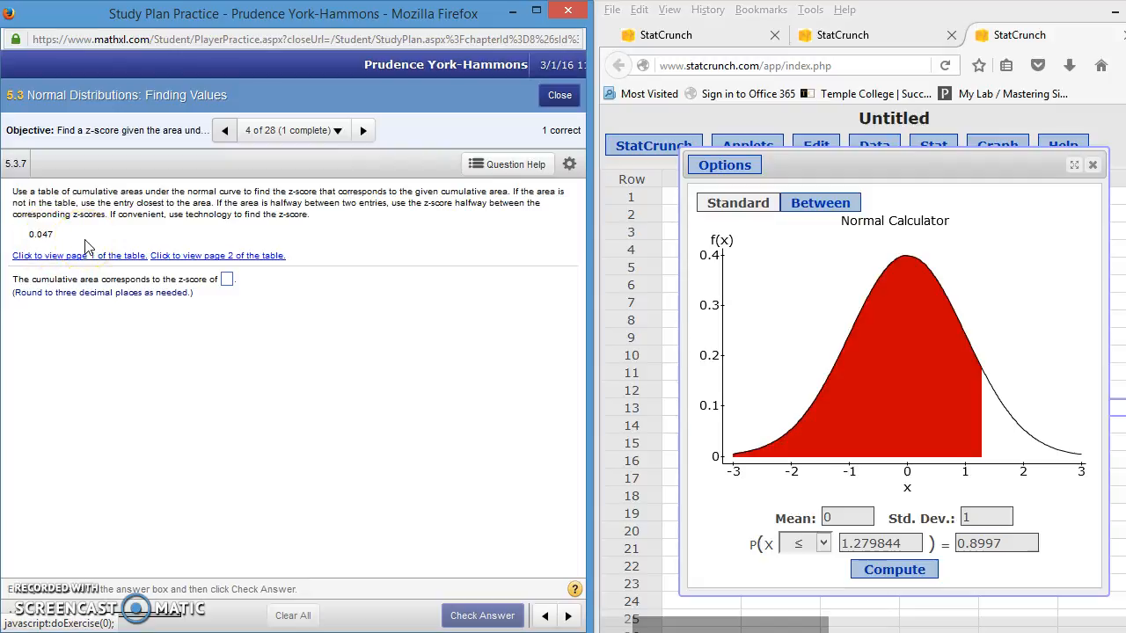
- Open a fresh Normal calculator in StatCrunch and compute the X value for a cumulative probability of 0.047, with the reference value left blank
click(1092, 166)
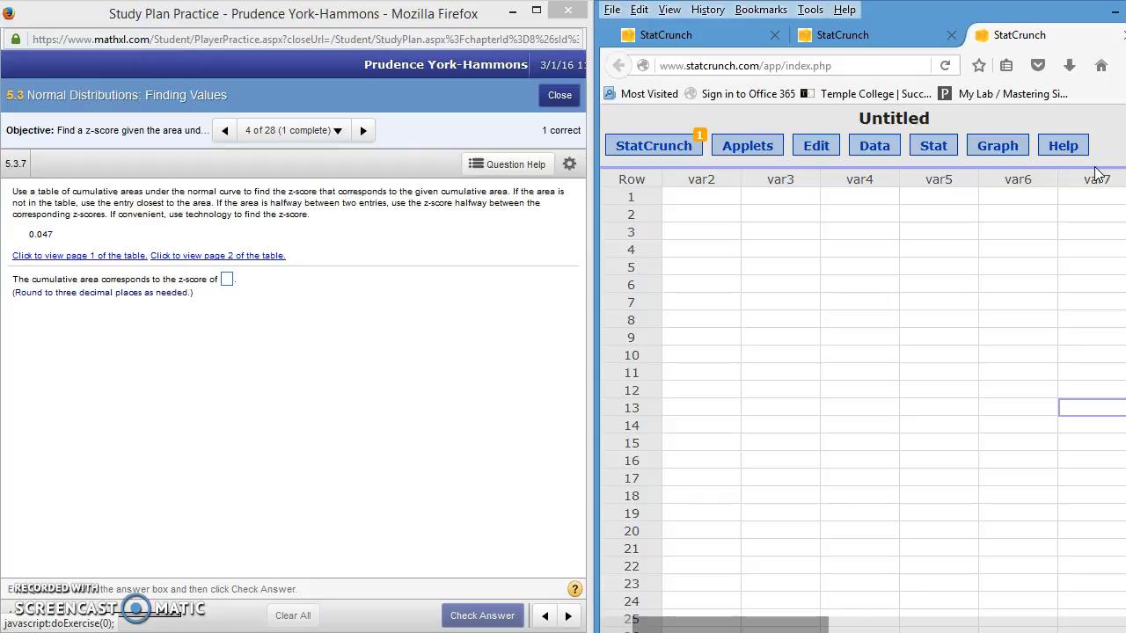
click(934, 146)
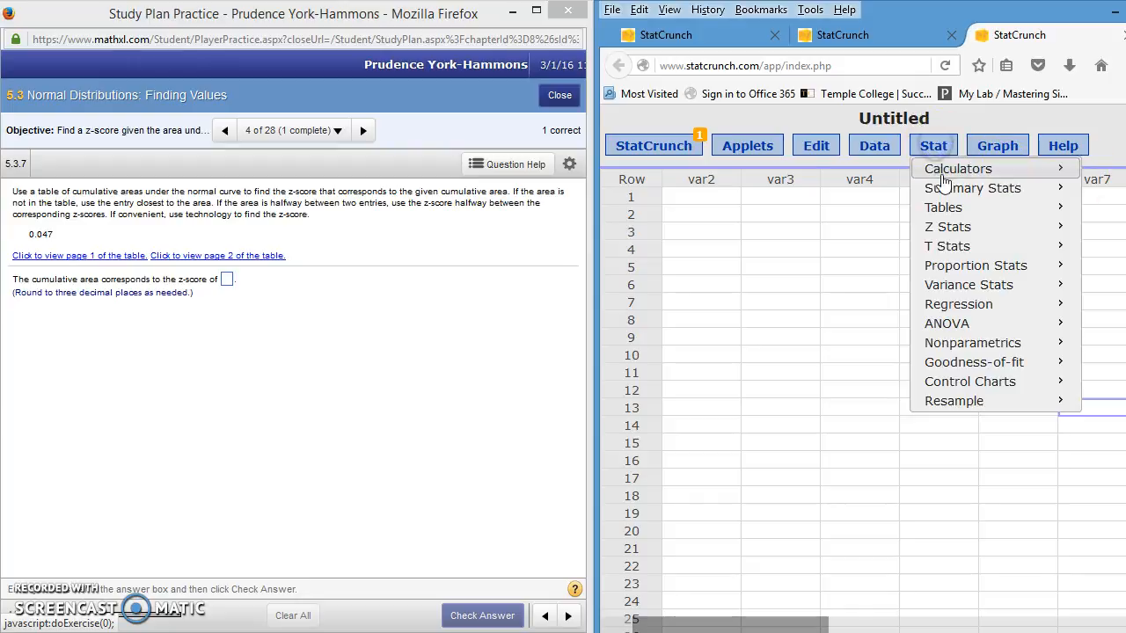
mouse_move(932, 168)
click(824, 325)
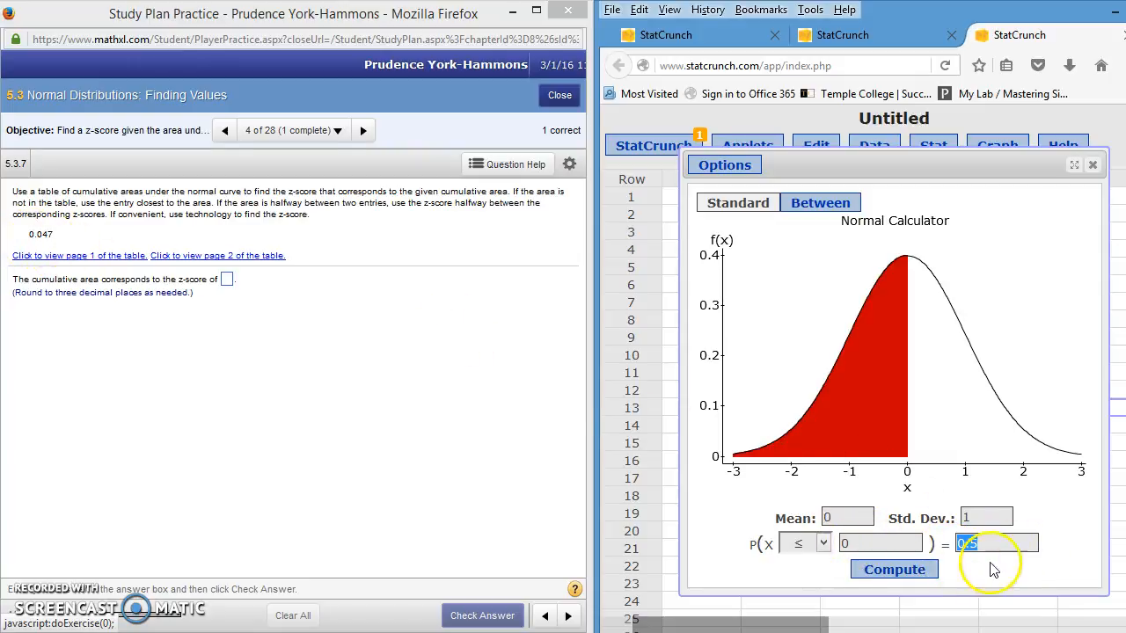
text(047)
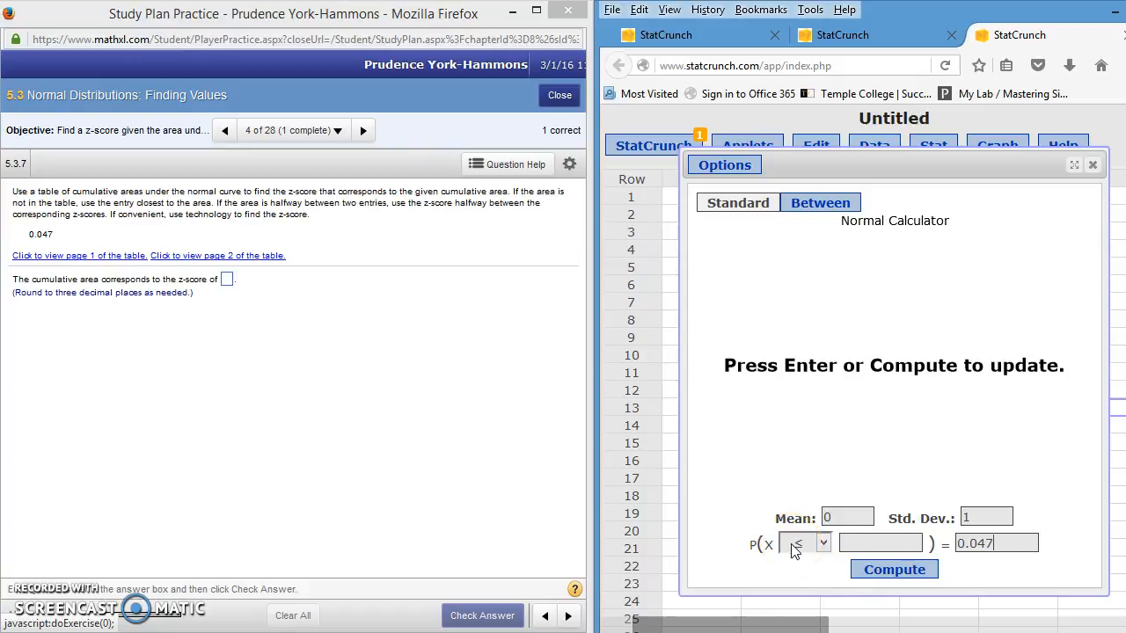
click(899, 569)
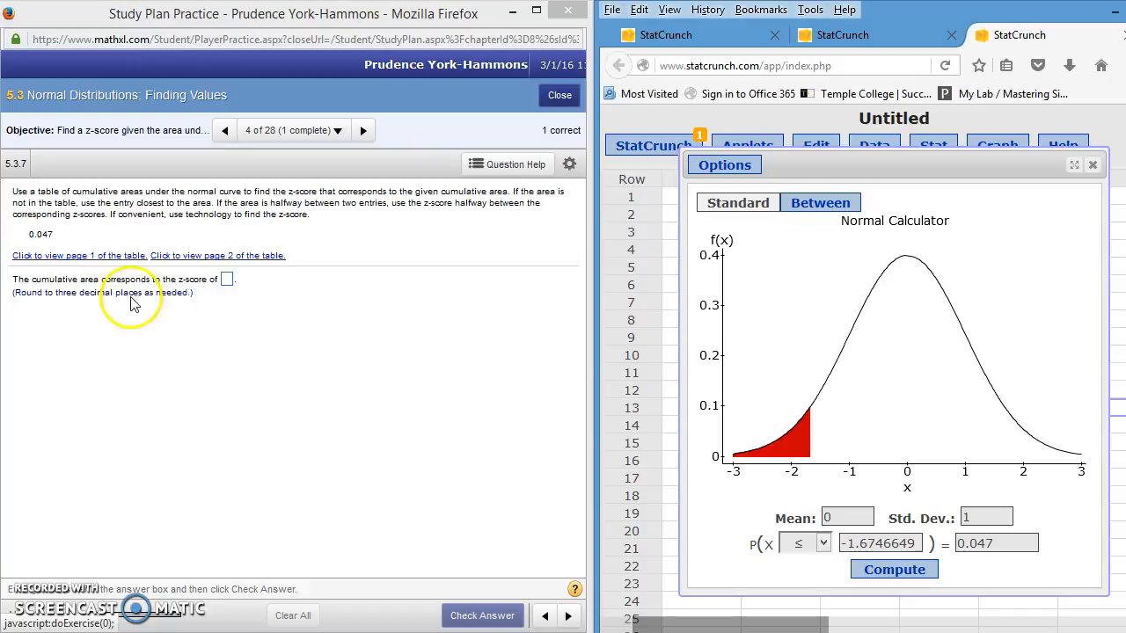
- Answer the 0.047 cumulative area question with a z-score of -1.675, check it, and continue to the next question
click(227, 279)
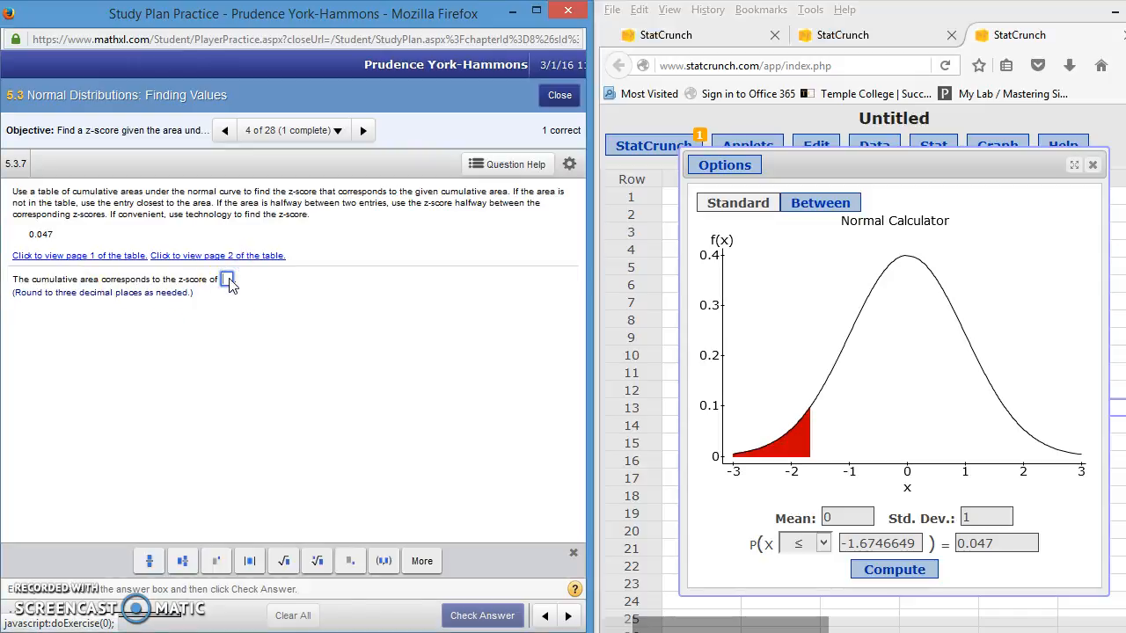
text(-1.675)
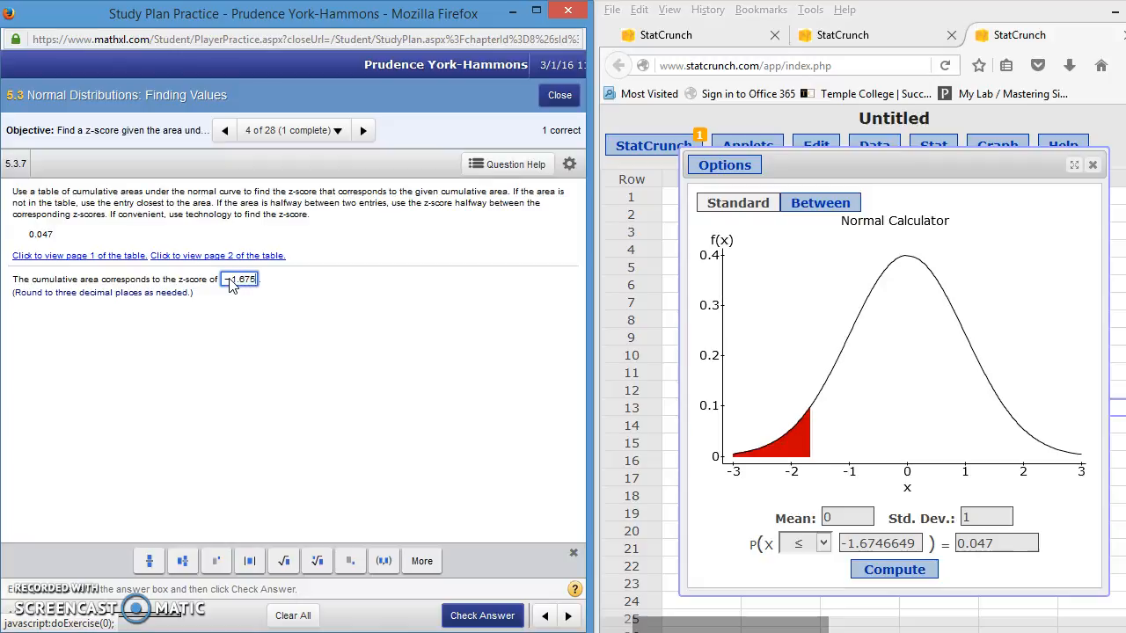
click(480, 614)
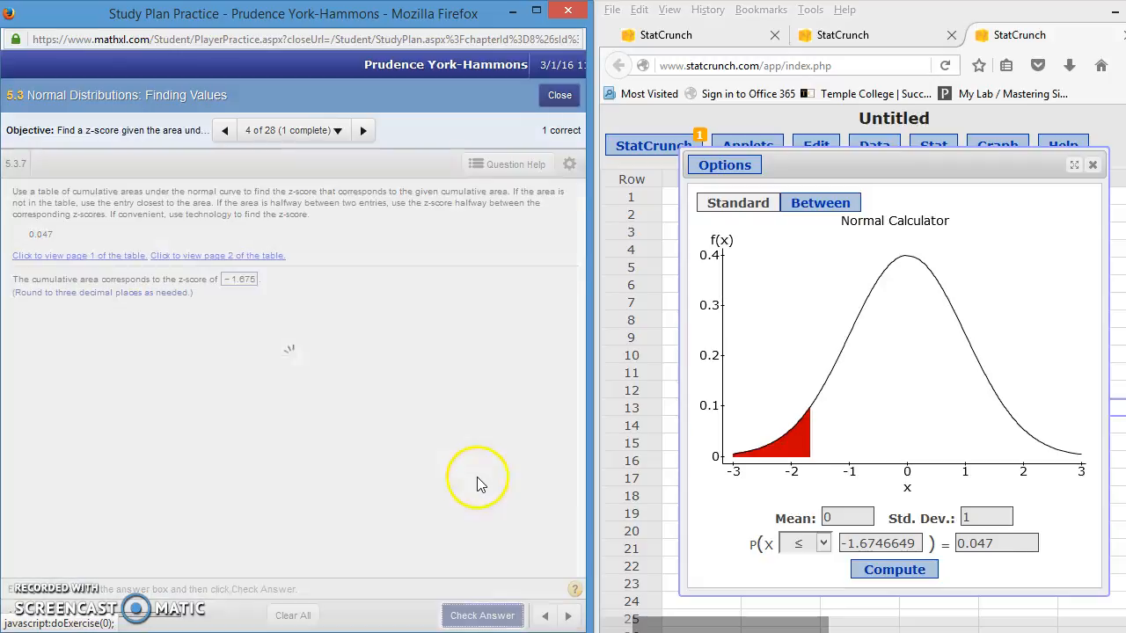
click(303, 412)
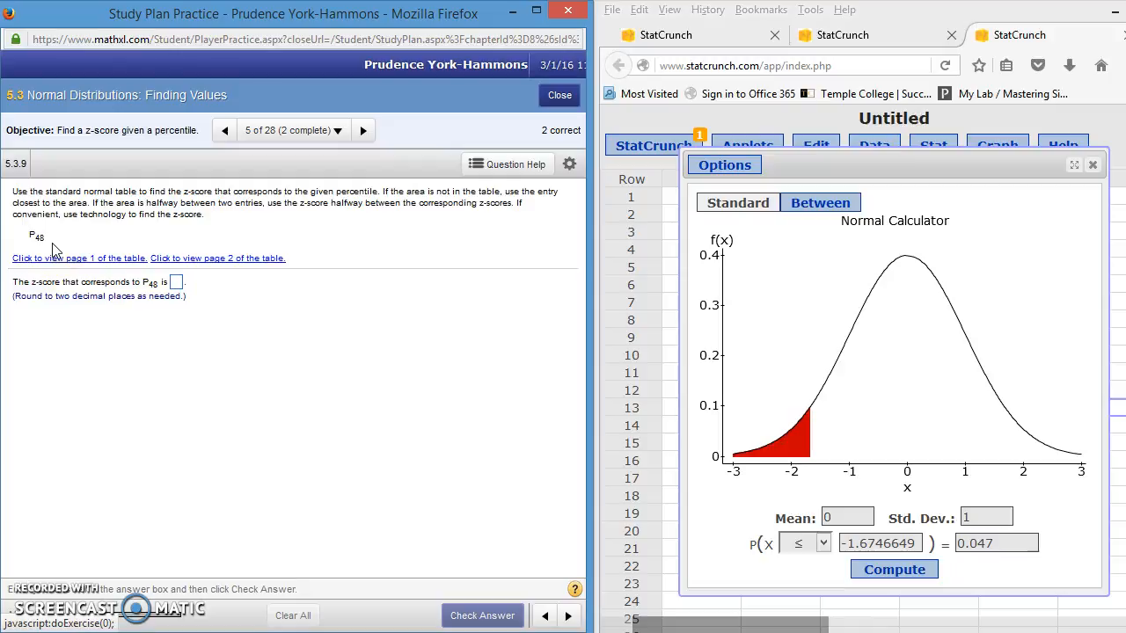
- Open a fresh Normal calculator in StatCrunch and compute the X value for a cumulative probability of .48 with the ≤ condition
click(1092, 167)
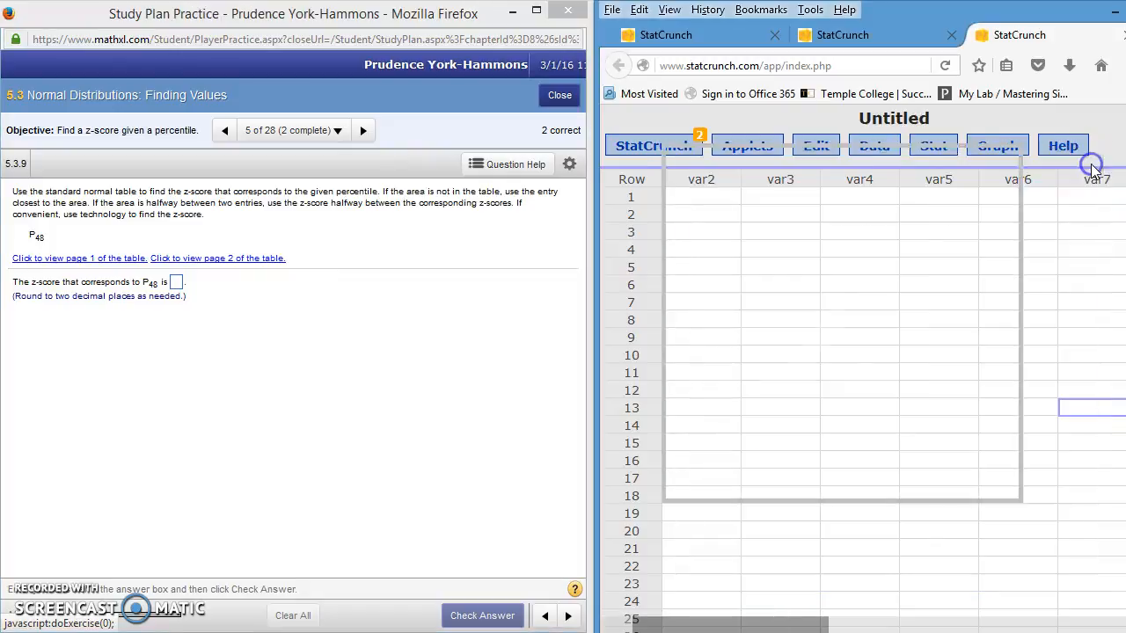
click(936, 147)
mouse_move(932, 168)
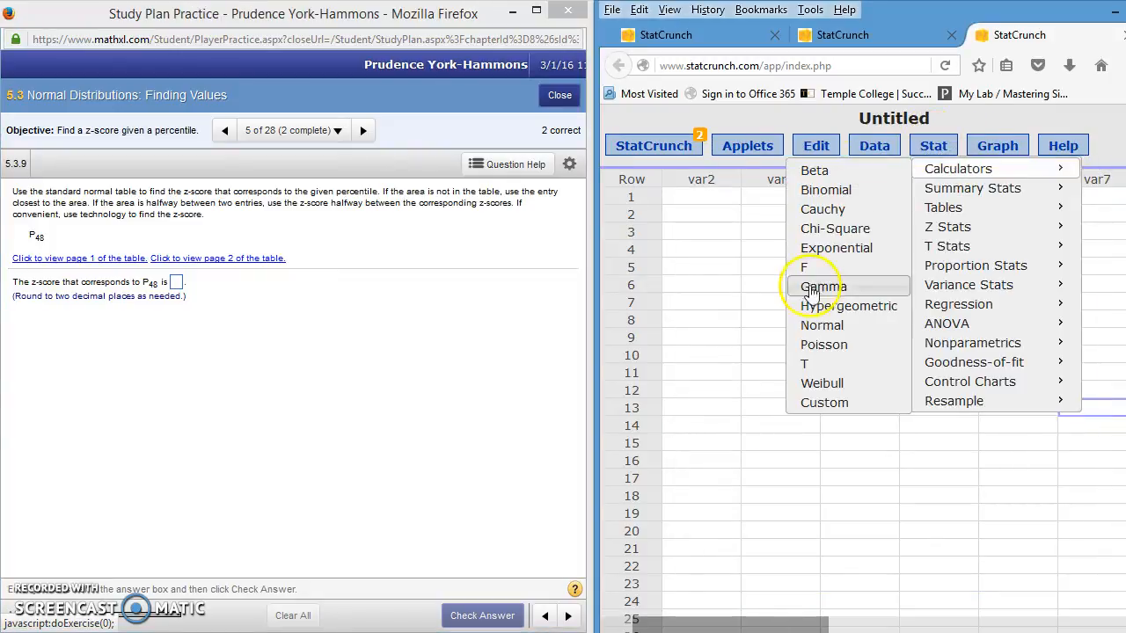
click(813, 325)
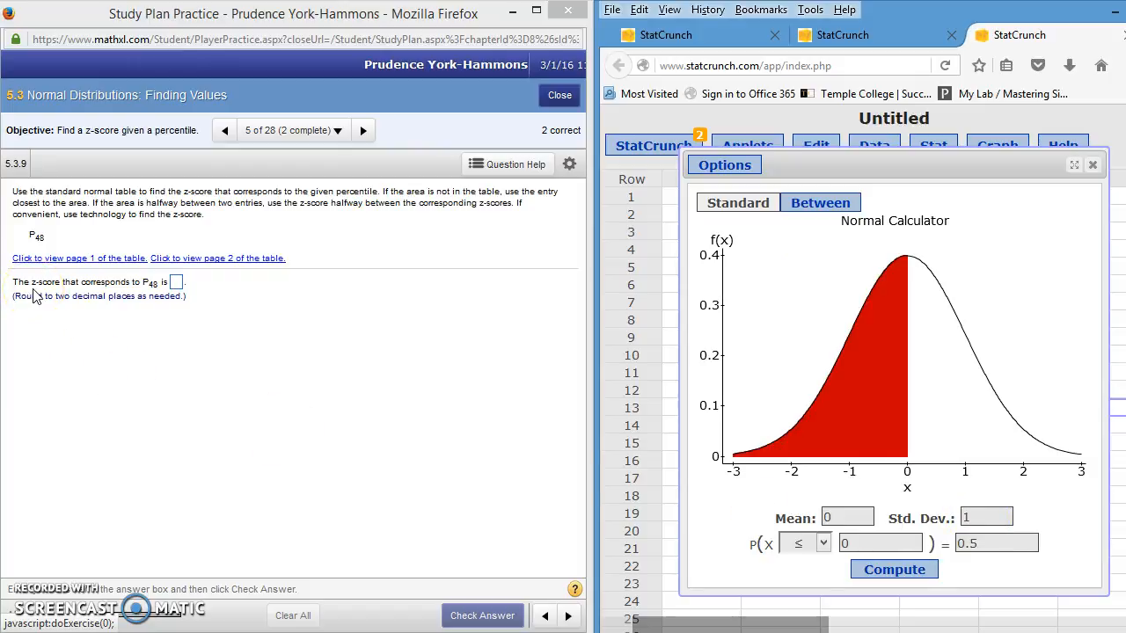
drag(1009, 542, 932, 538)
text(.48)
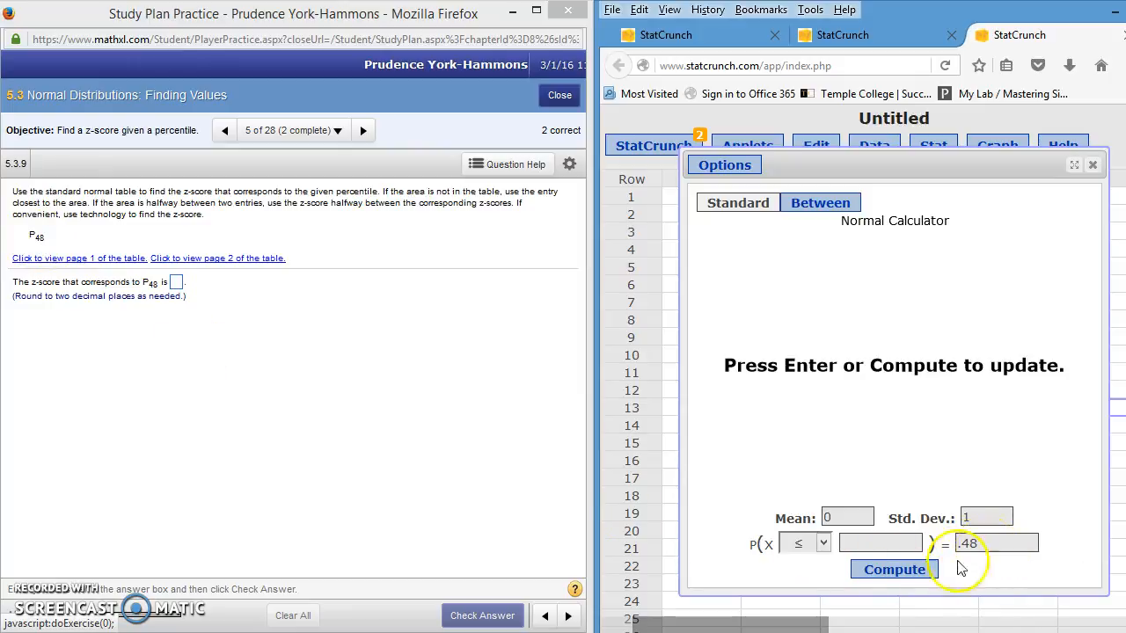
click(893, 571)
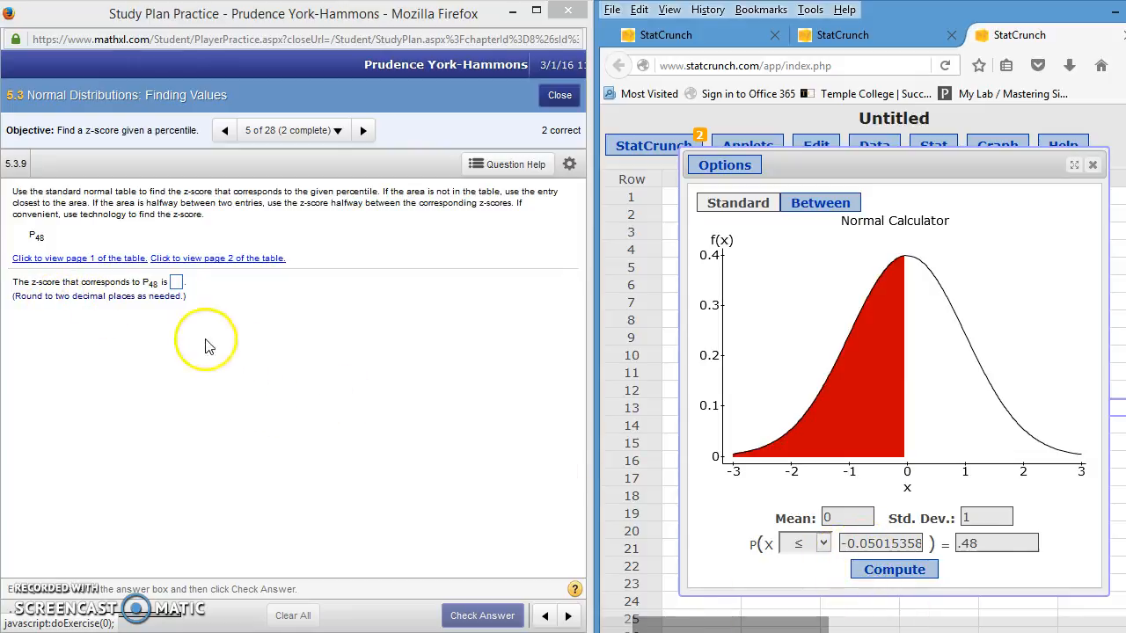
- Answer the P48 question with a z-score of -.05, check it, and continue to the next question
click(176, 282)
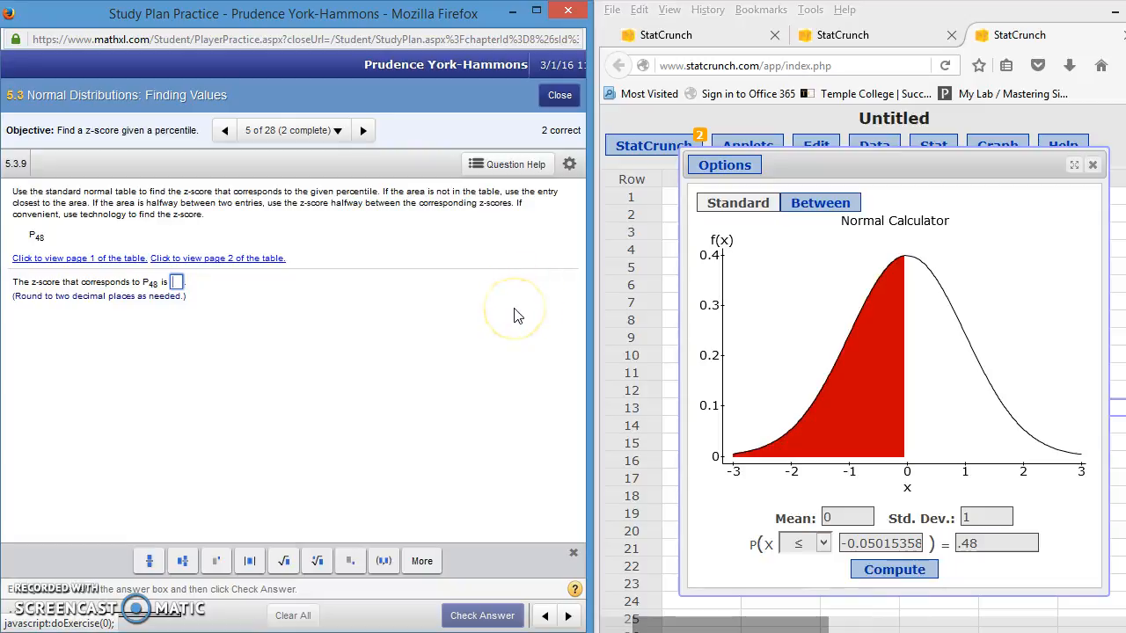
text(-.05)
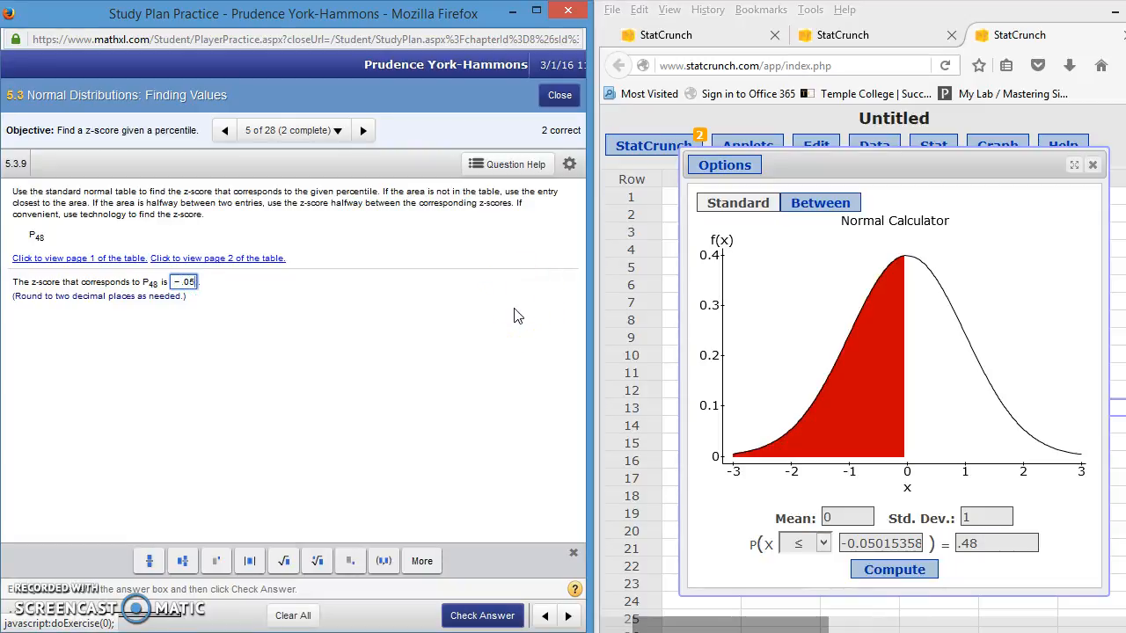
click(485, 614)
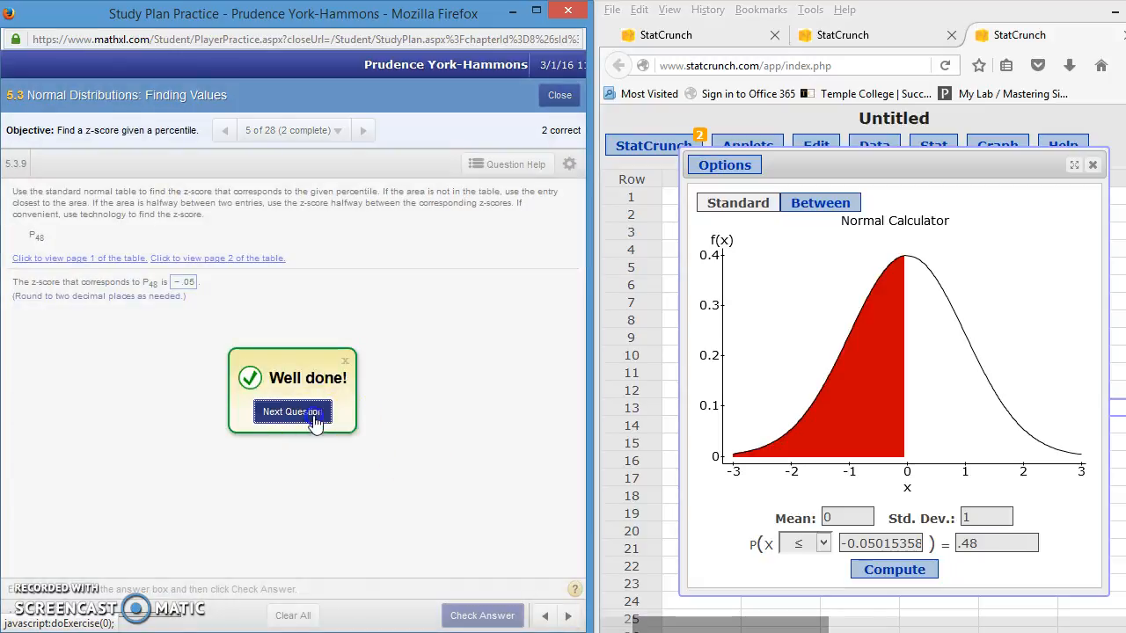
click(312, 419)
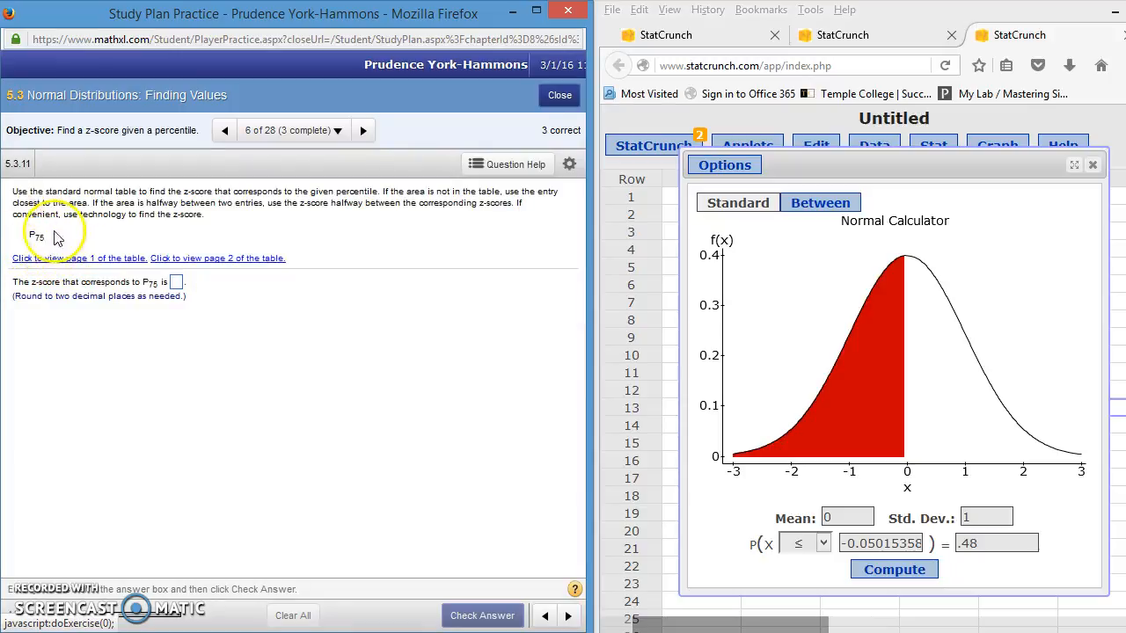
- Replace the old calculator with a fresh Normal calculator and compute the X value for a cumulative probability of 0.75
click(1092, 165)
click(935, 146)
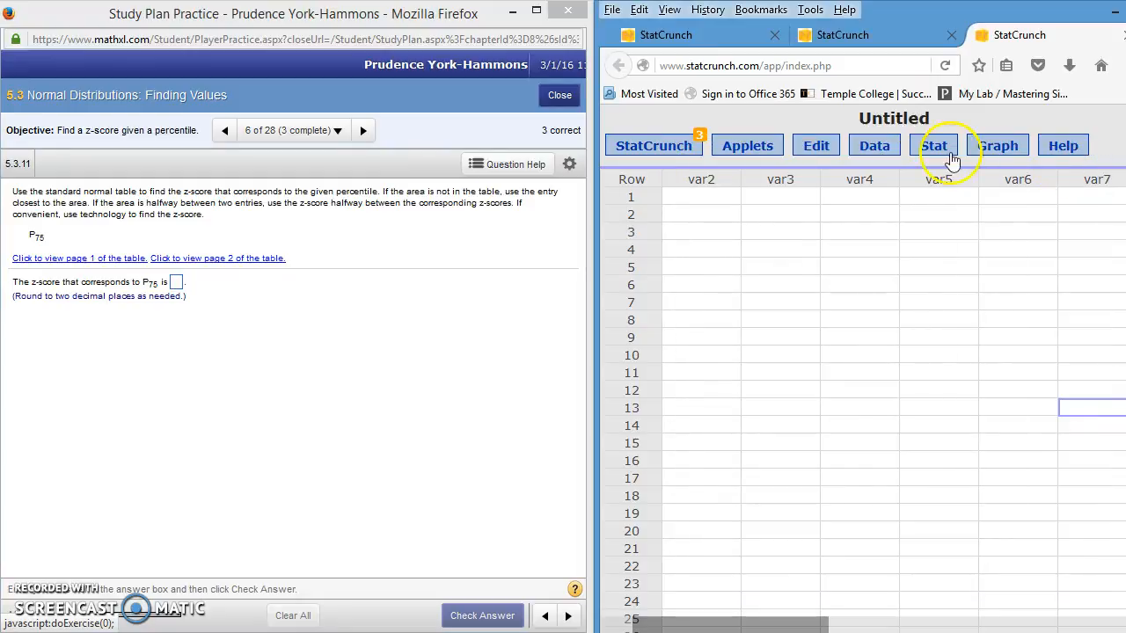
mouse_move(949, 172)
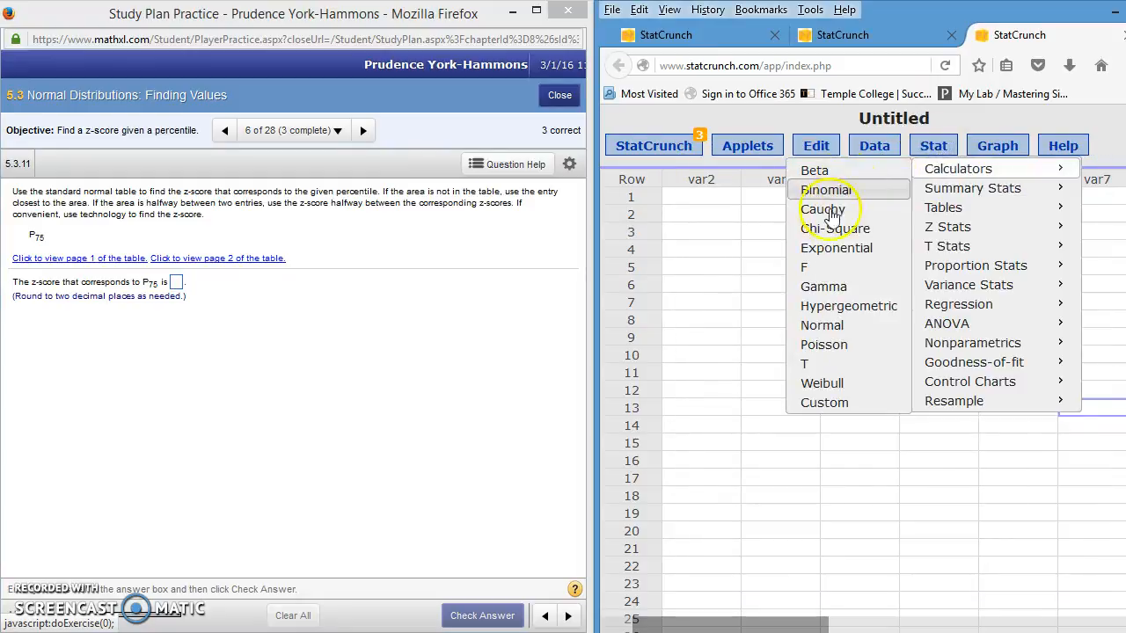
click(827, 327)
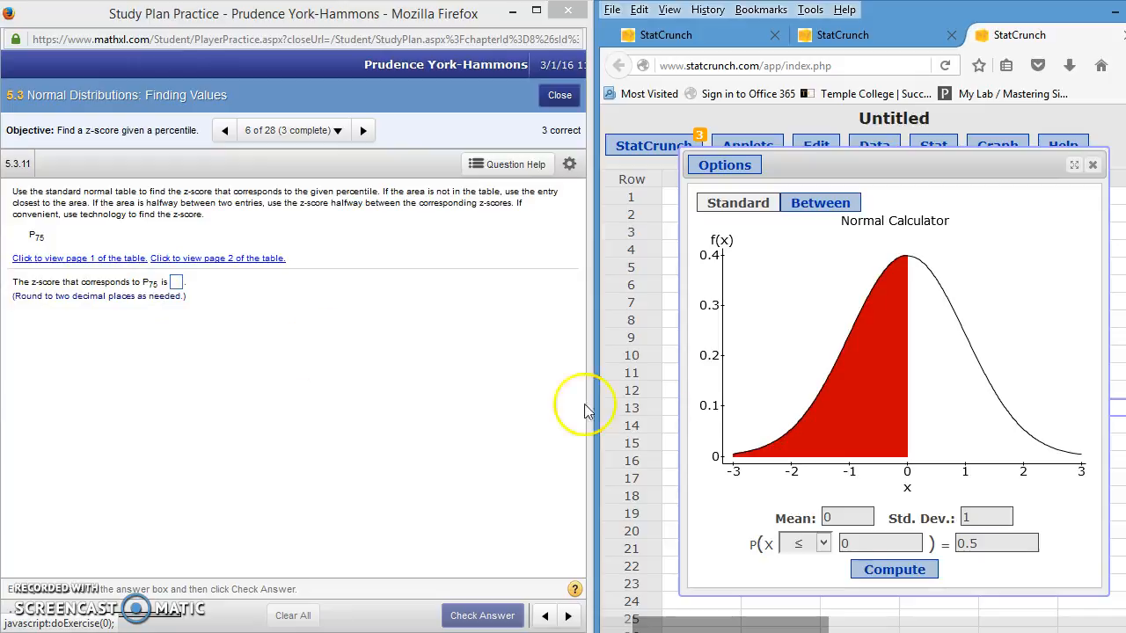
drag(987, 537, 931, 536)
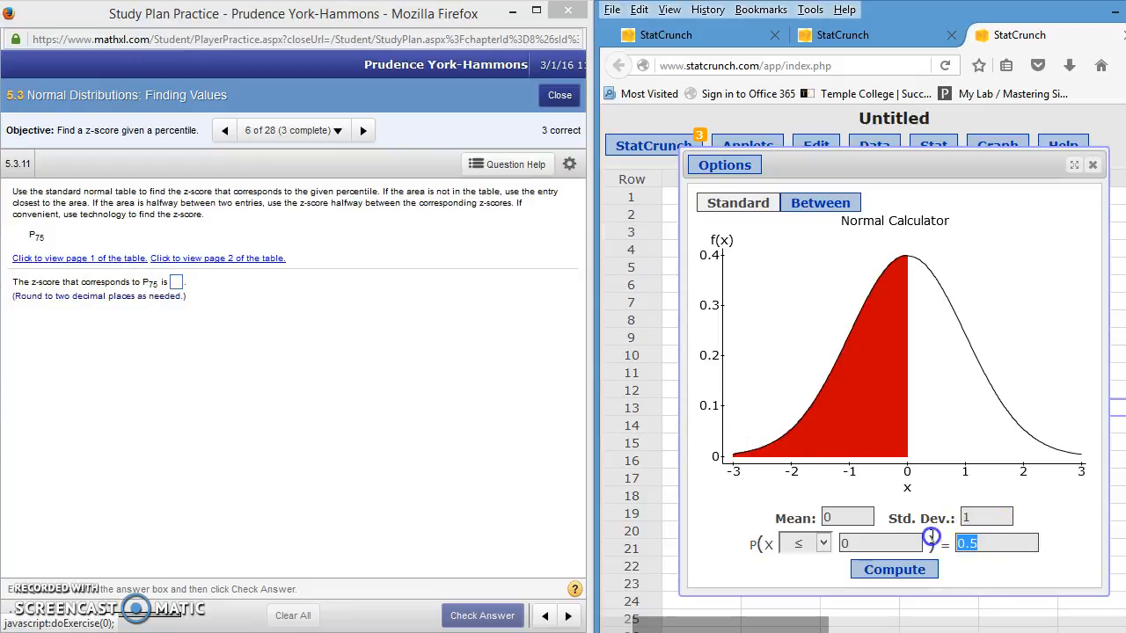
text(0)
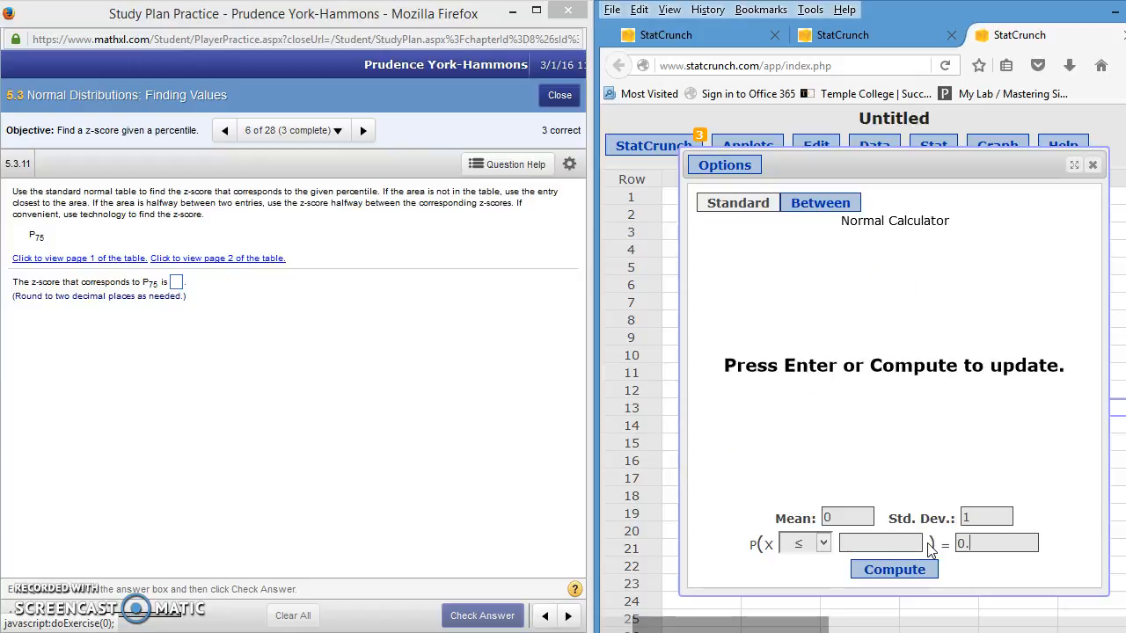
click(883, 581)
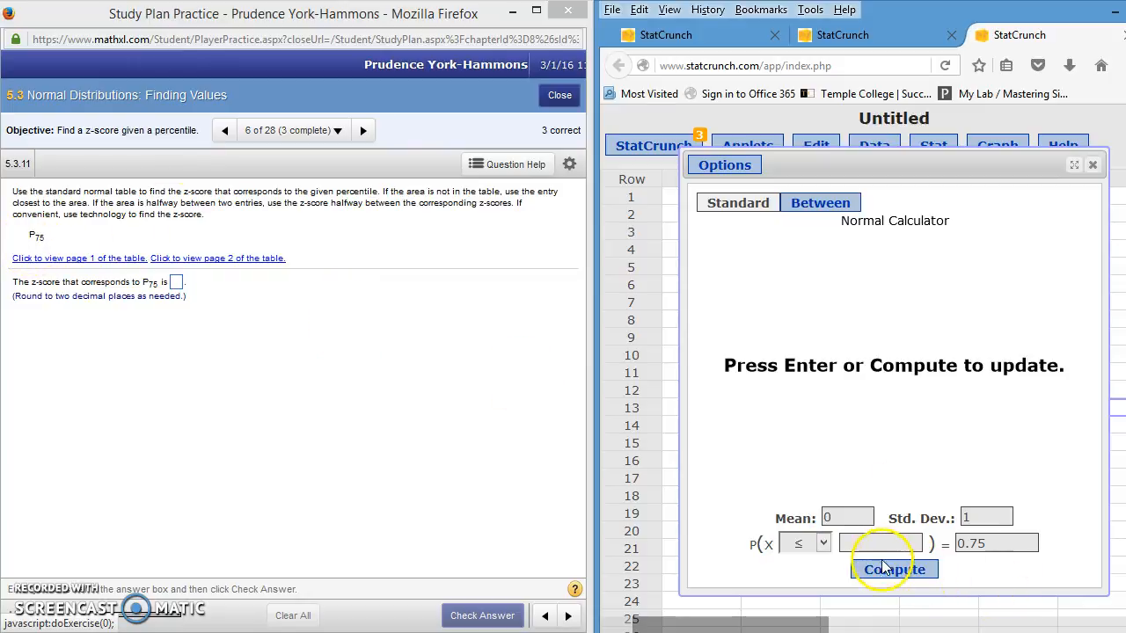
click(917, 571)
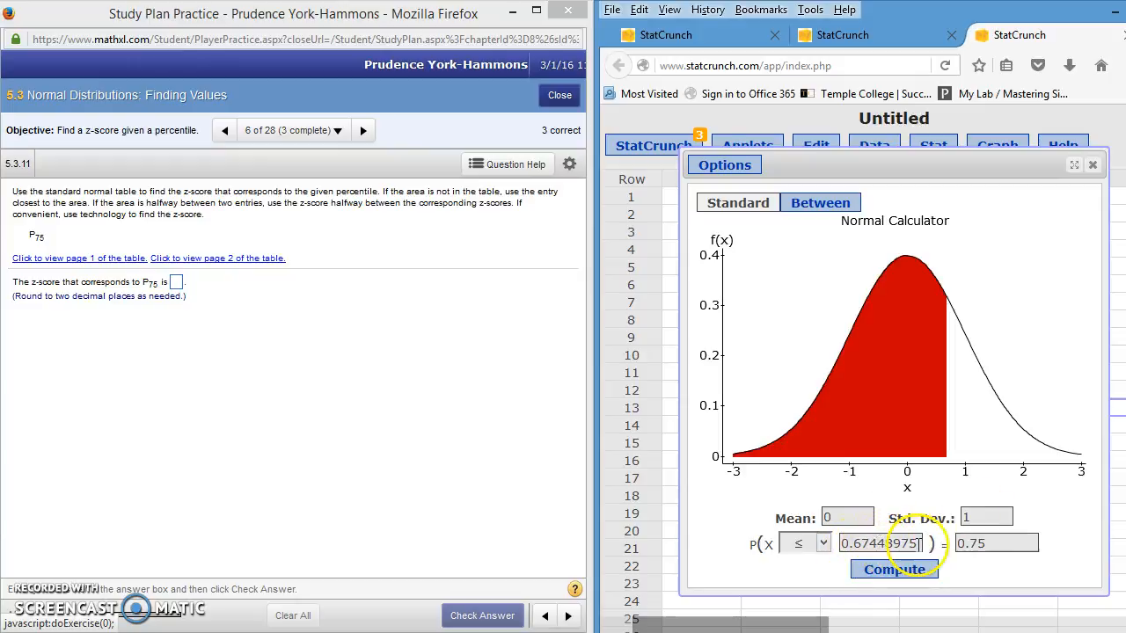
click(47, 325)
drag(68, 339, 118, 378)
click(61, 311)
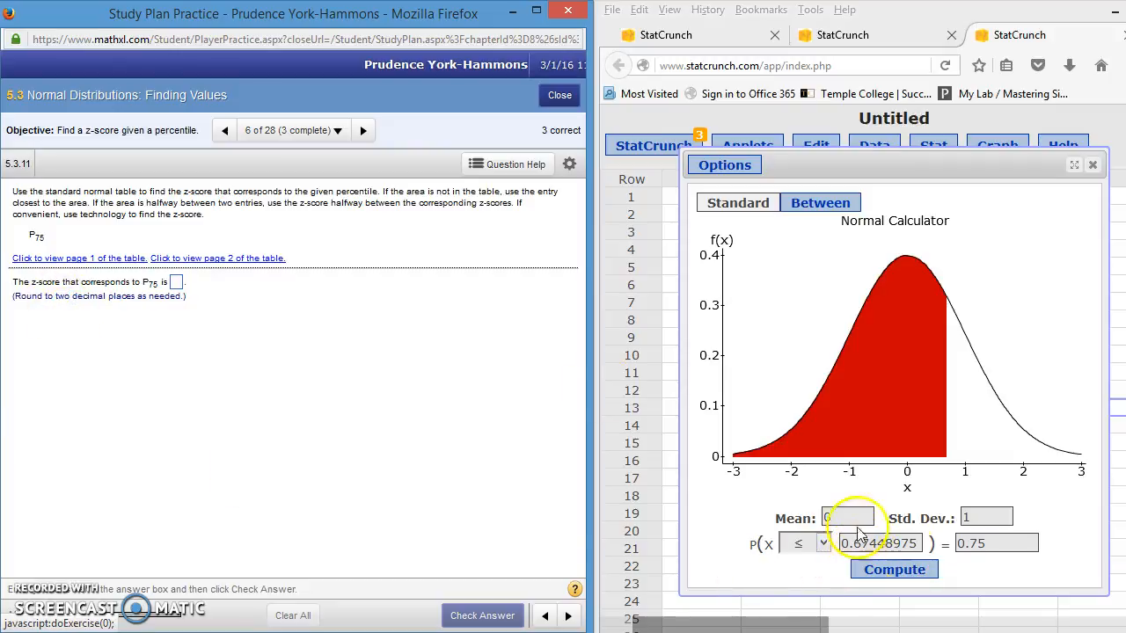
- Answer the P75 question with a z-score of 0.67, check it, and continue to the next question
click(177, 282)
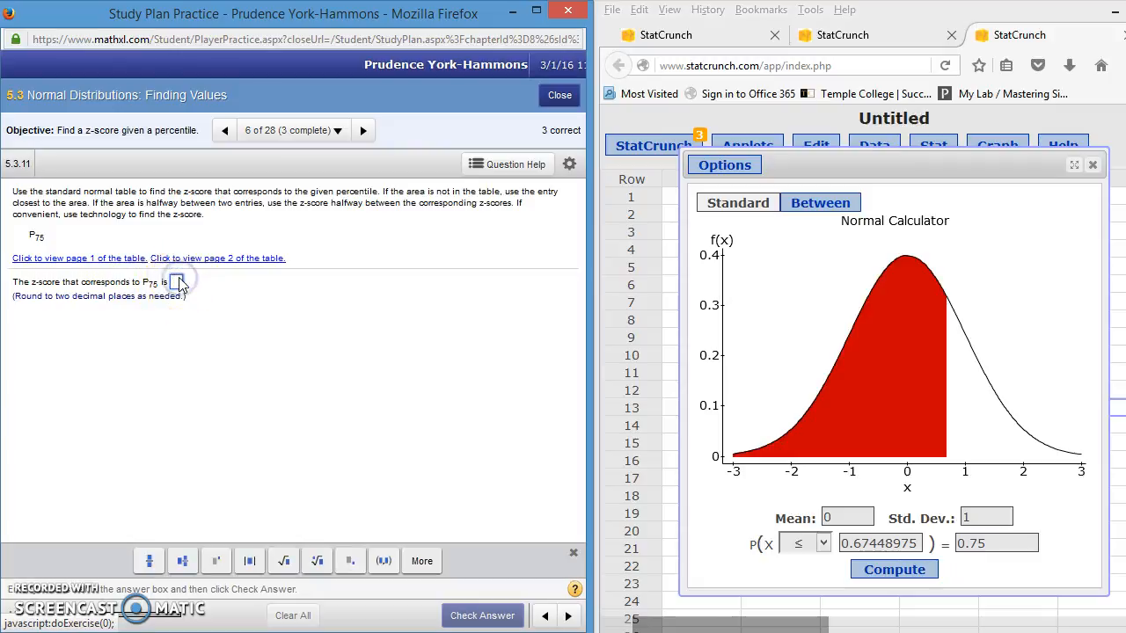
text(0.67)
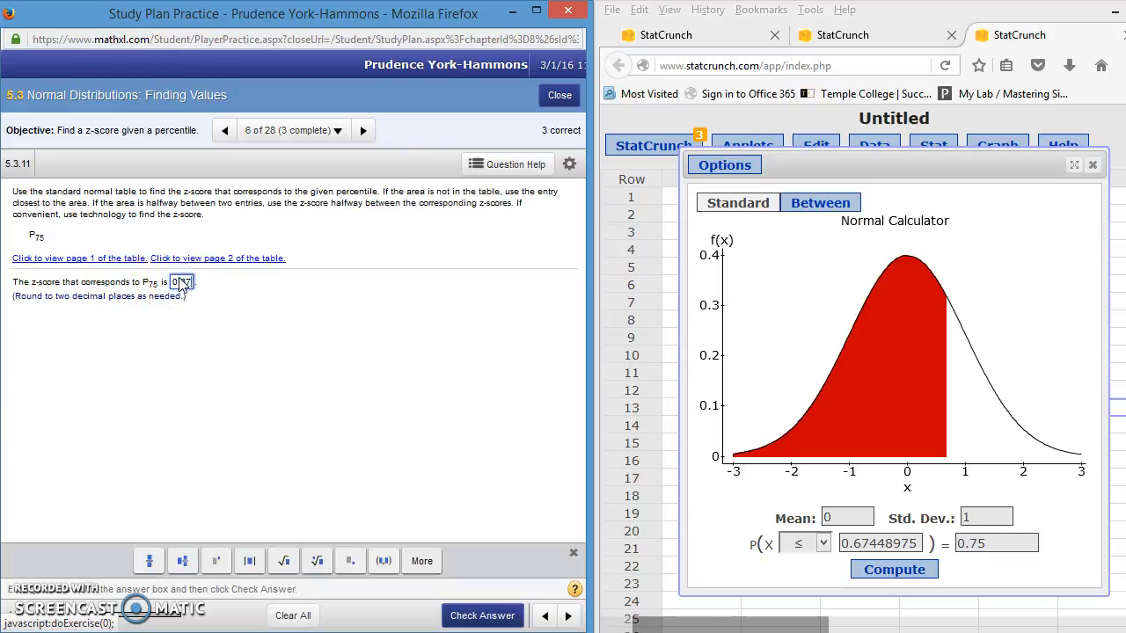
click(506, 616)
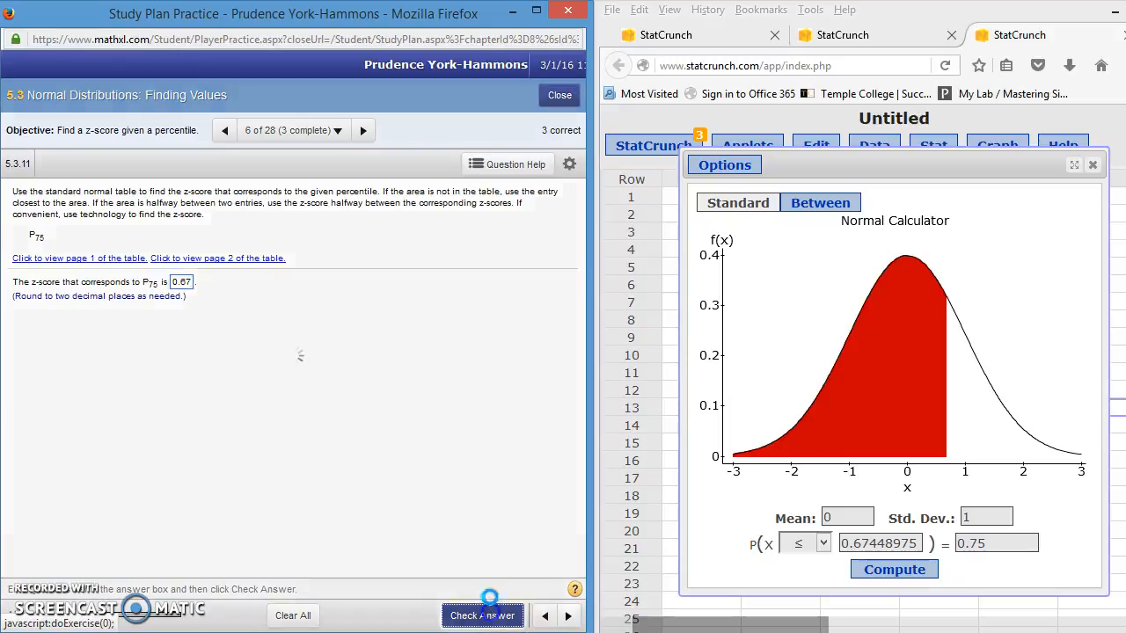
click(293, 412)
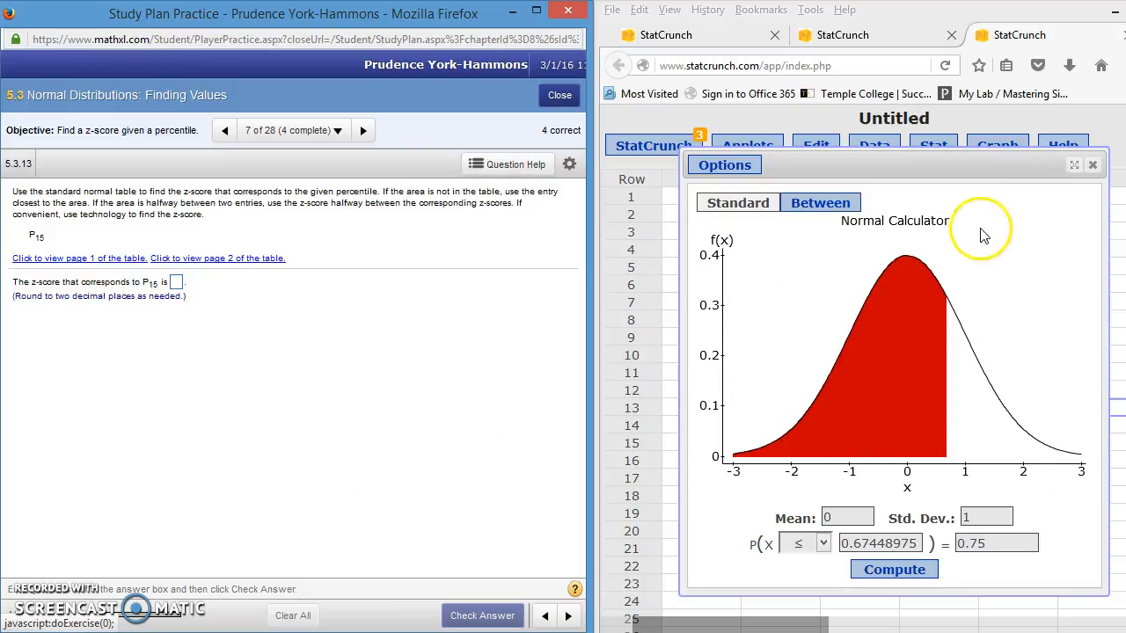
- Close the old calculator and open a fresh Normal calculator in Between mode for the two-z-score graph in question 12 of 28
click(1091, 166)
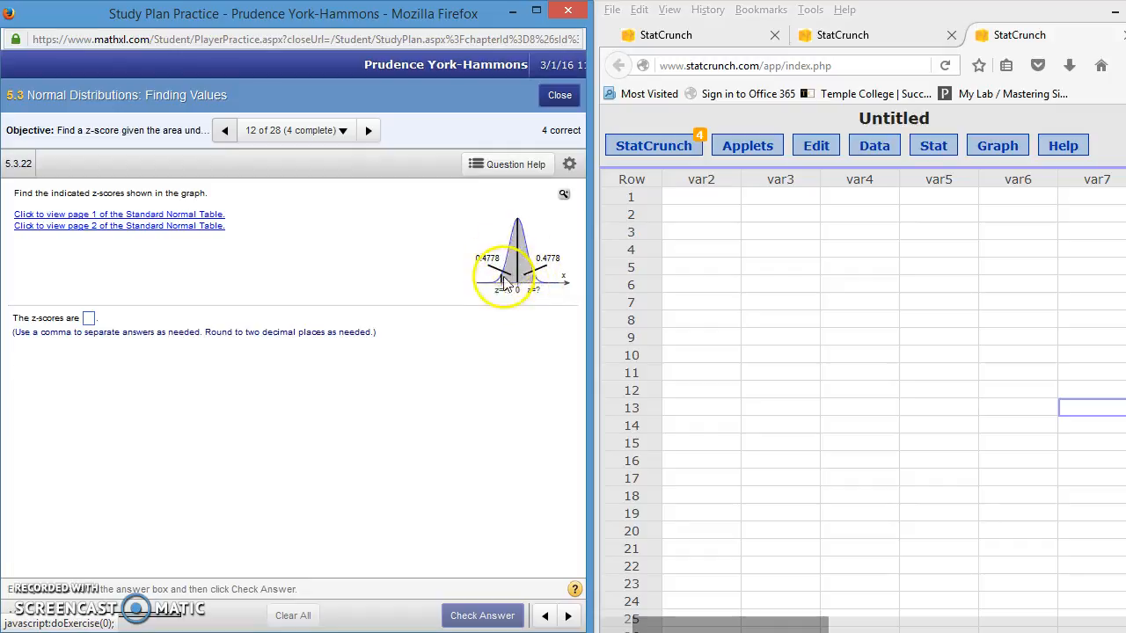
click(930, 155)
mouse_move(941, 168)
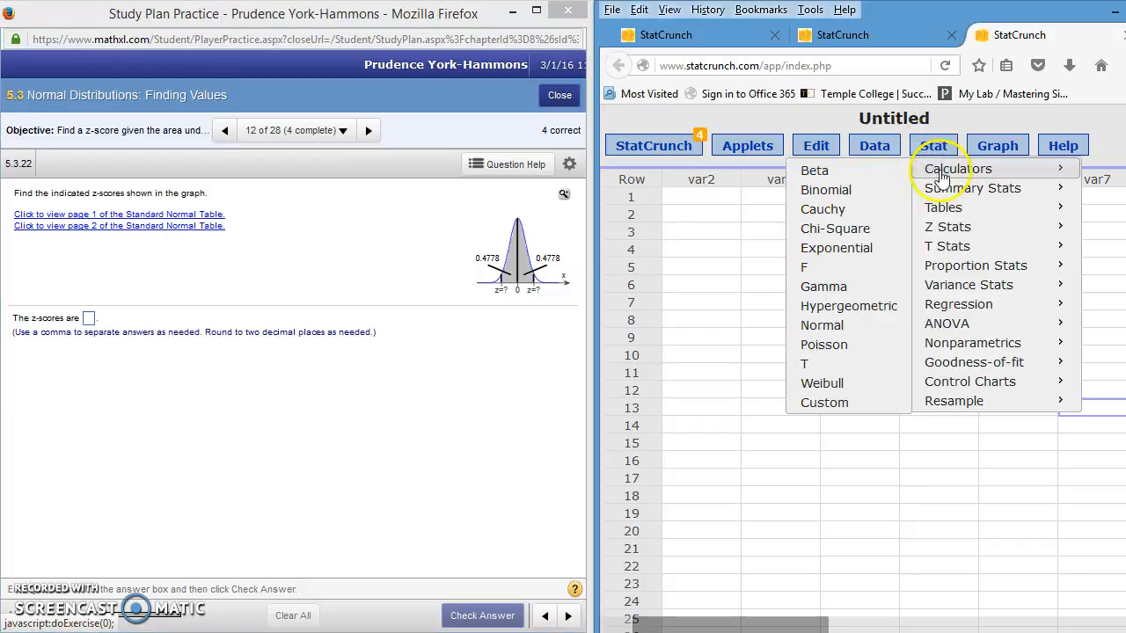
click(832, 326)
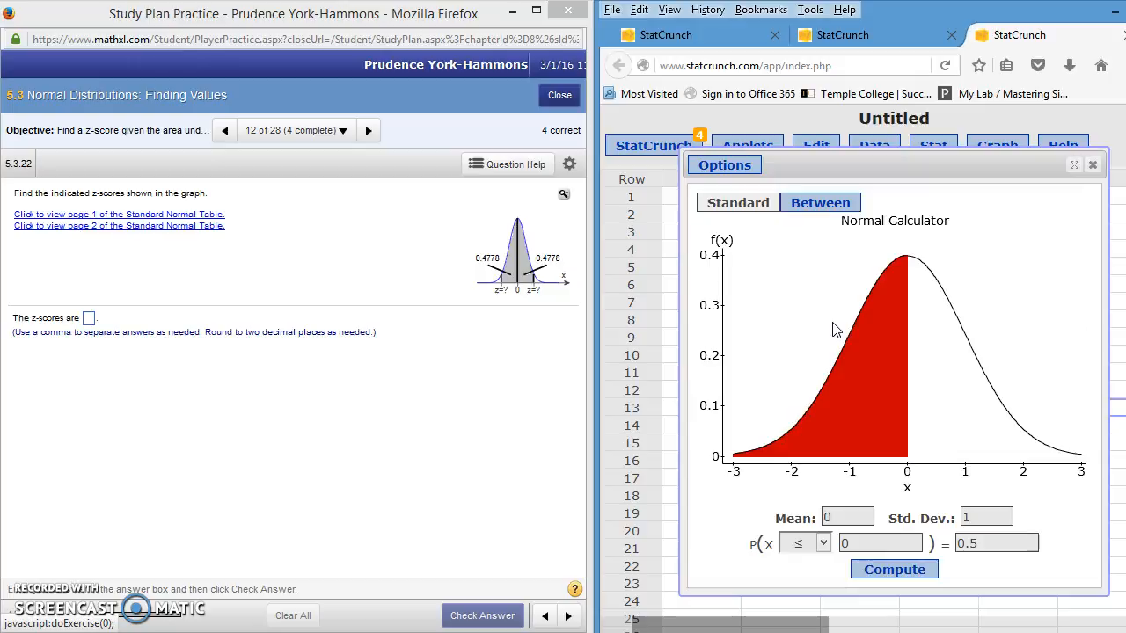
click(820, 210)
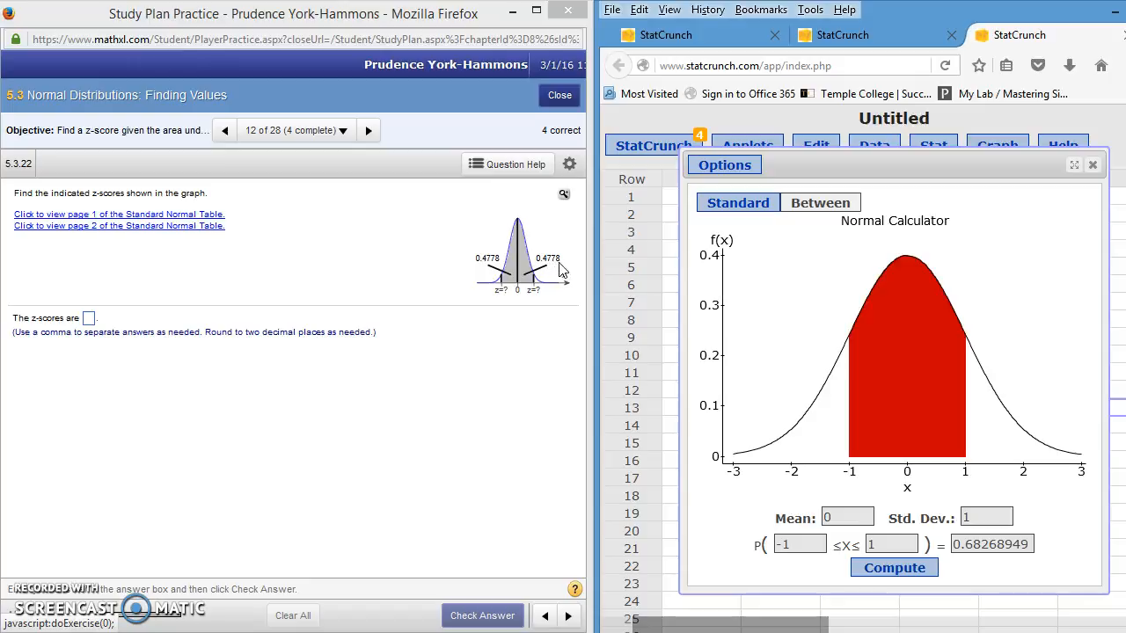
- Set the probability between the two X bounds to 0.9556 and compute the bounds
click(952, 545)
drag(952, 545, 1037, 545)
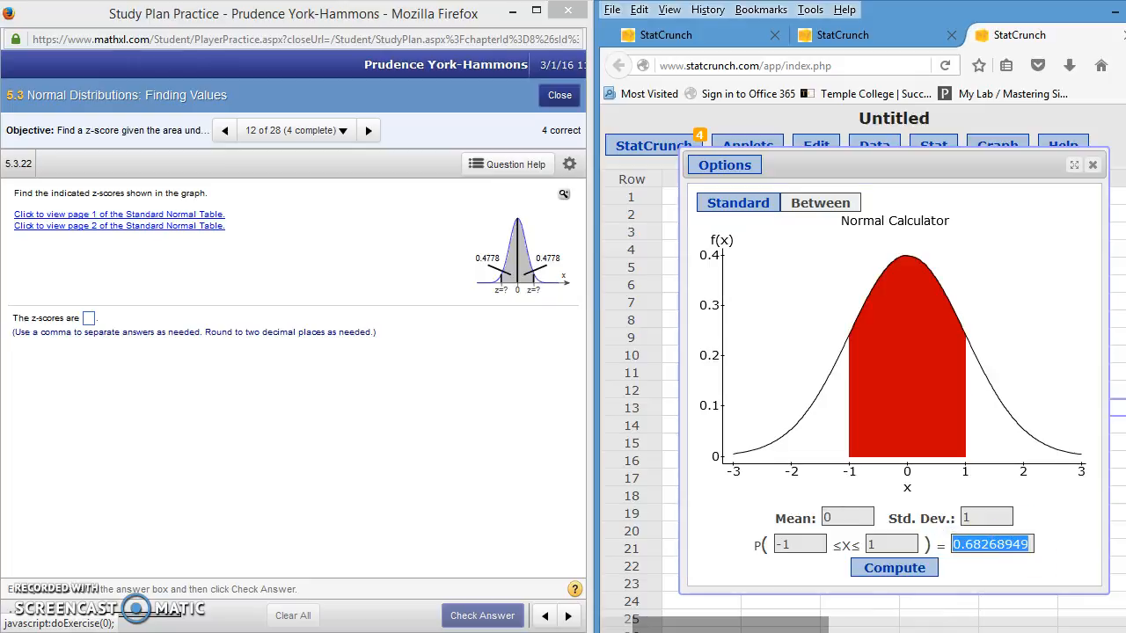
text(0.9556)
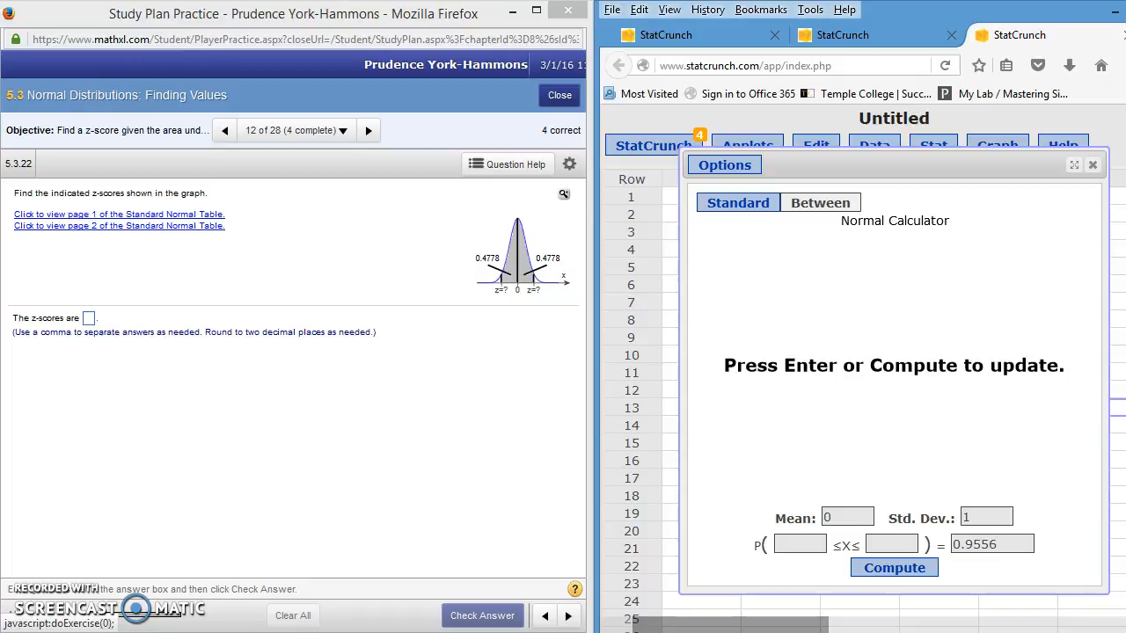
click(903, 568)
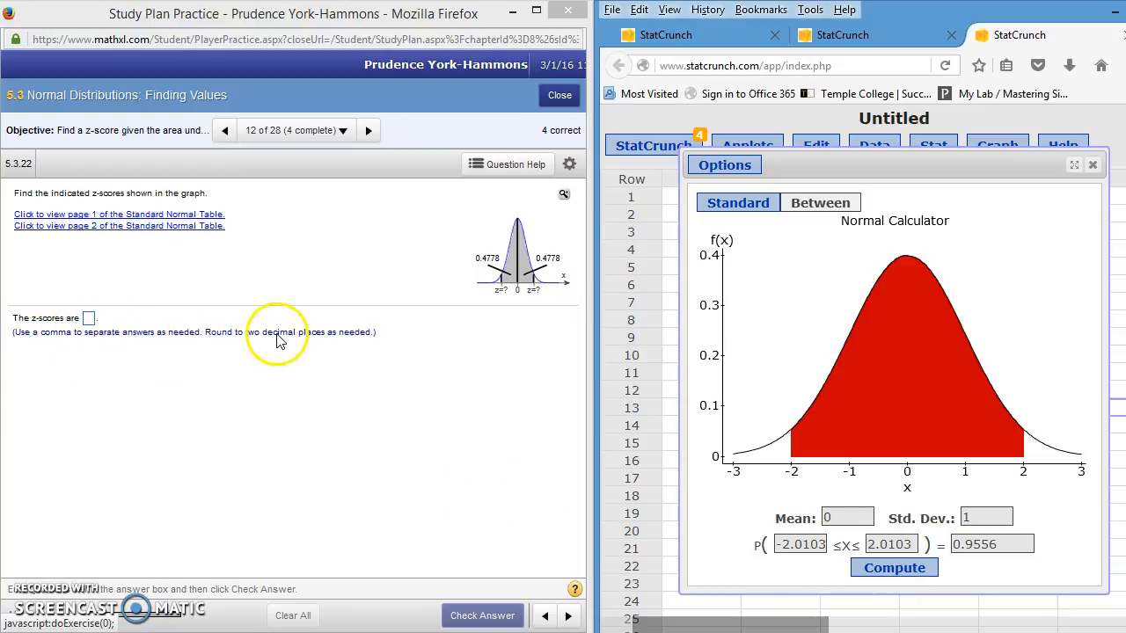
- Answer question 12 with the z-scores -2.01,2.01, close the calculator, check the answer, and continue to the next question
click(89, 319)
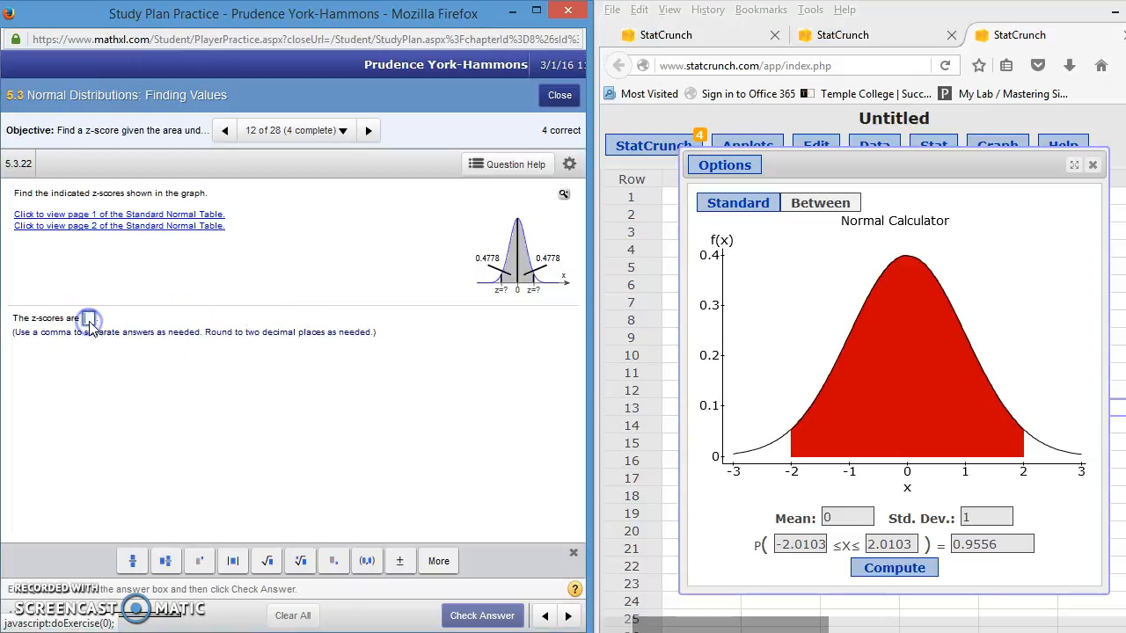
text(-)
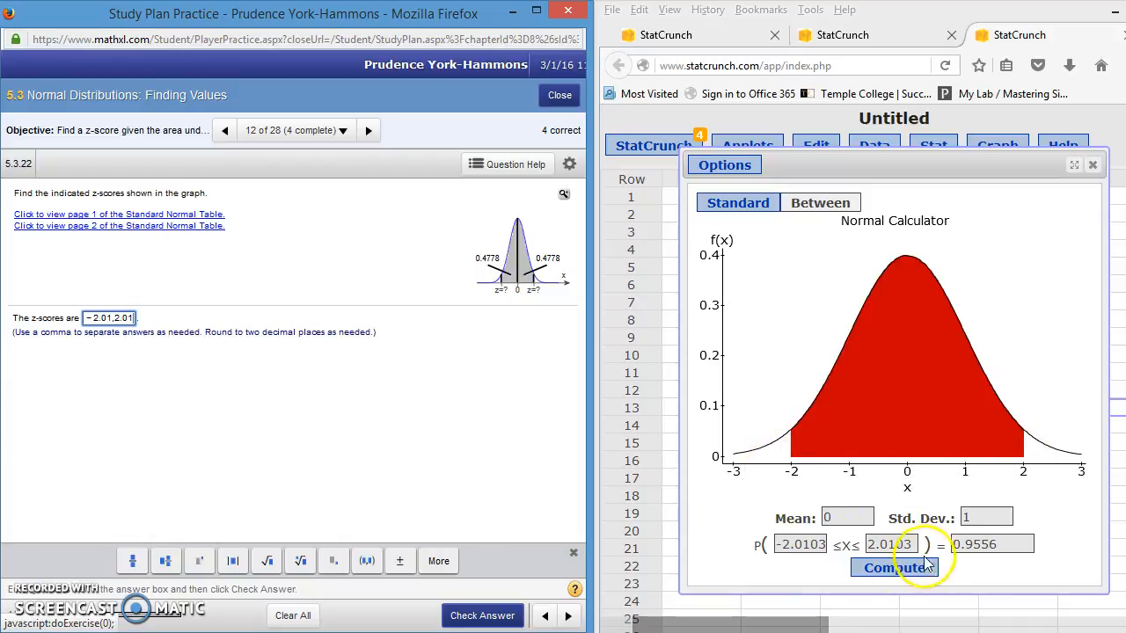
click(1092, 165)
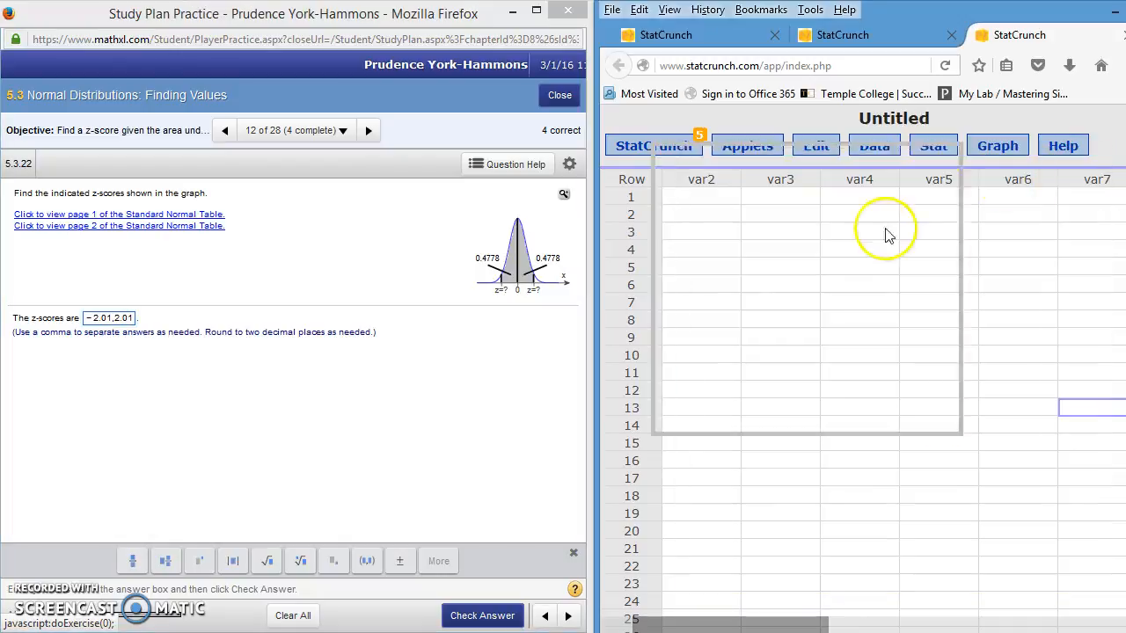
click(485, 617)
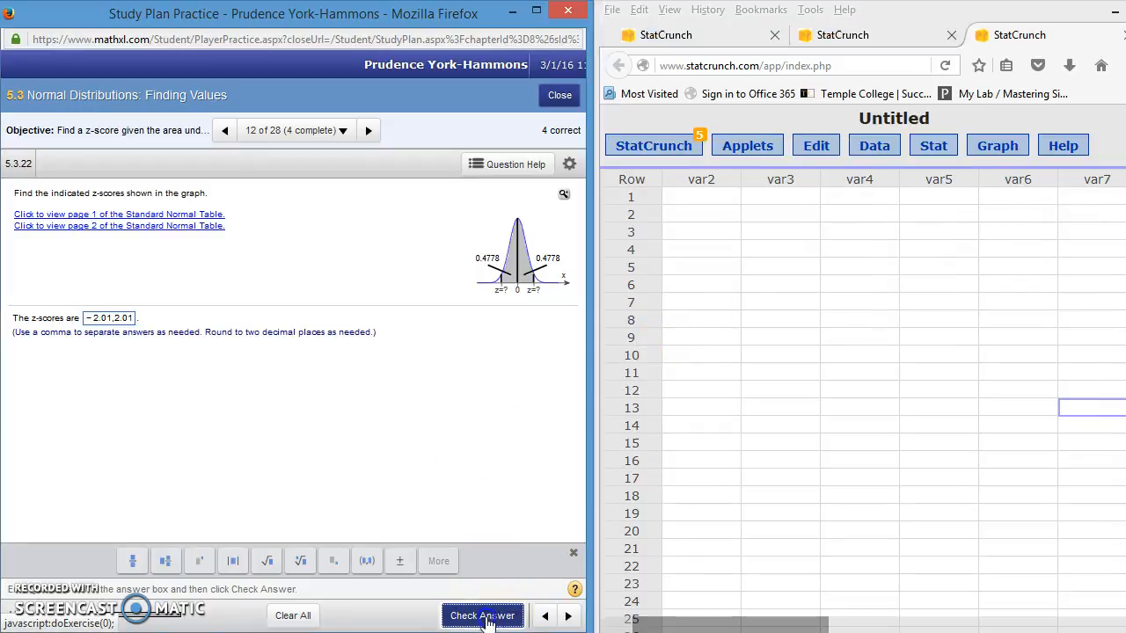
click(308, 410)
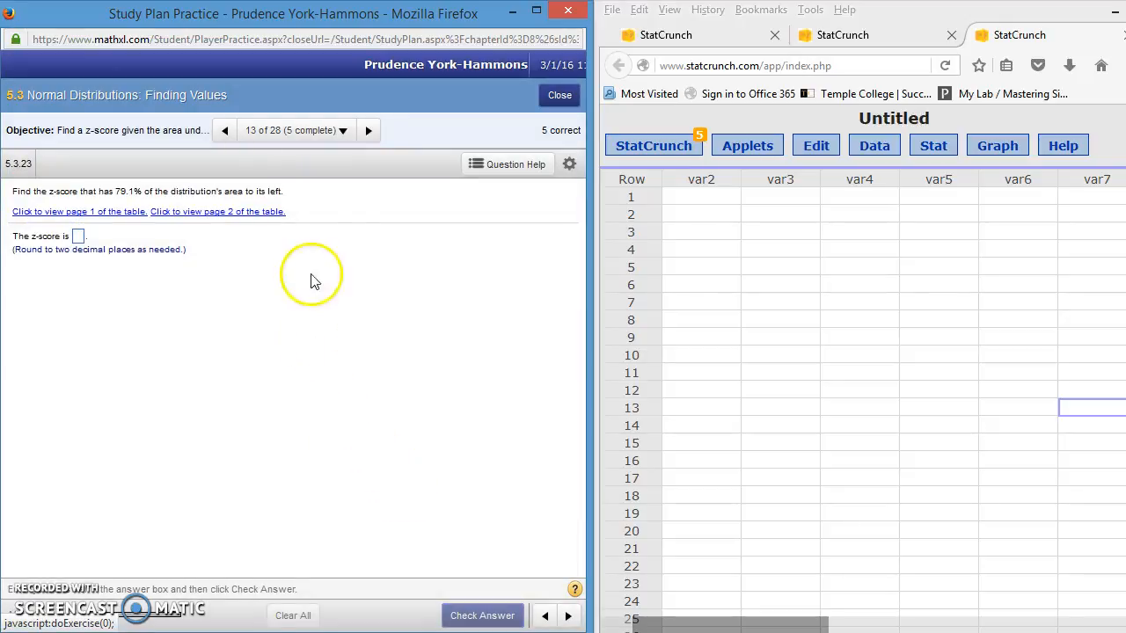
- Skip question 13, go to question 14 of 28, and open a Normal calculator in StatCrunch
click(370, 137)
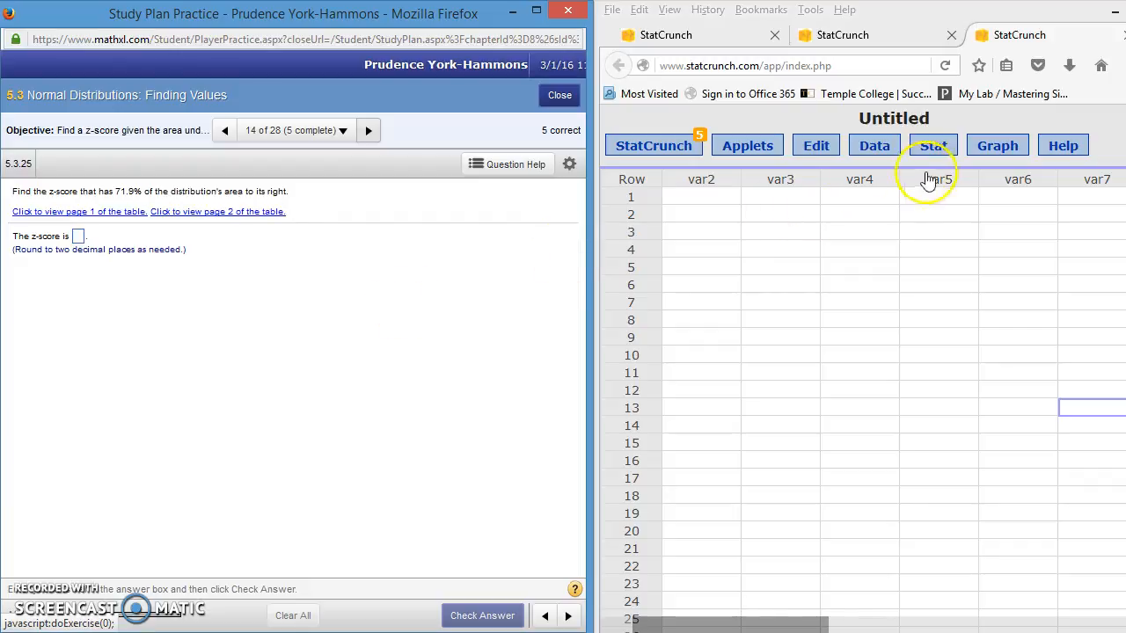
click(936, 157)
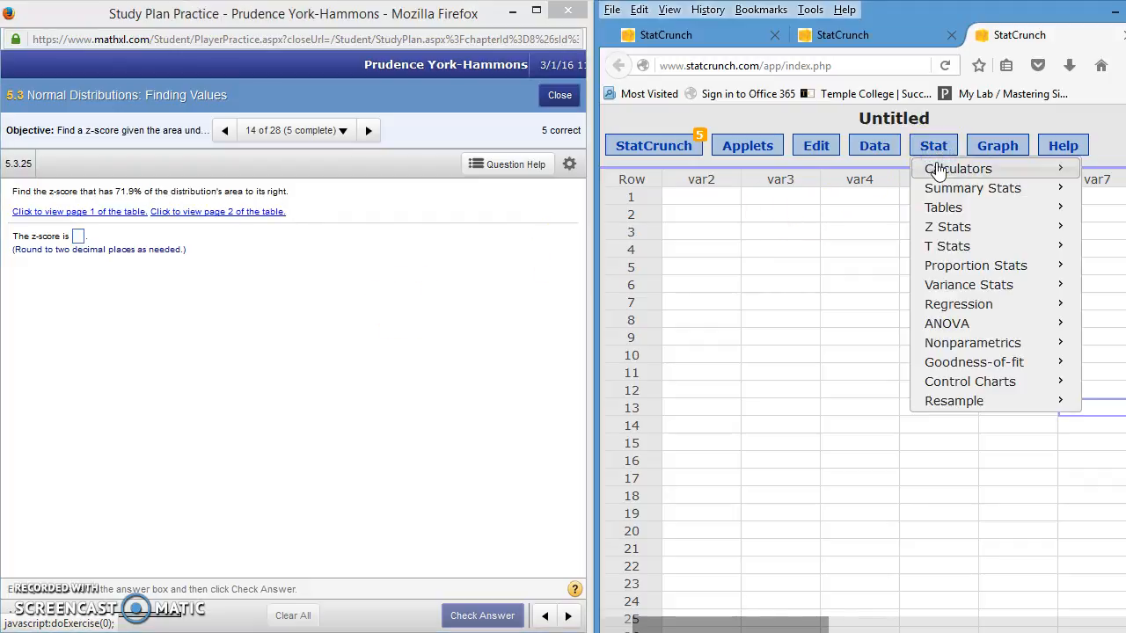
mouse_move(932, 170)
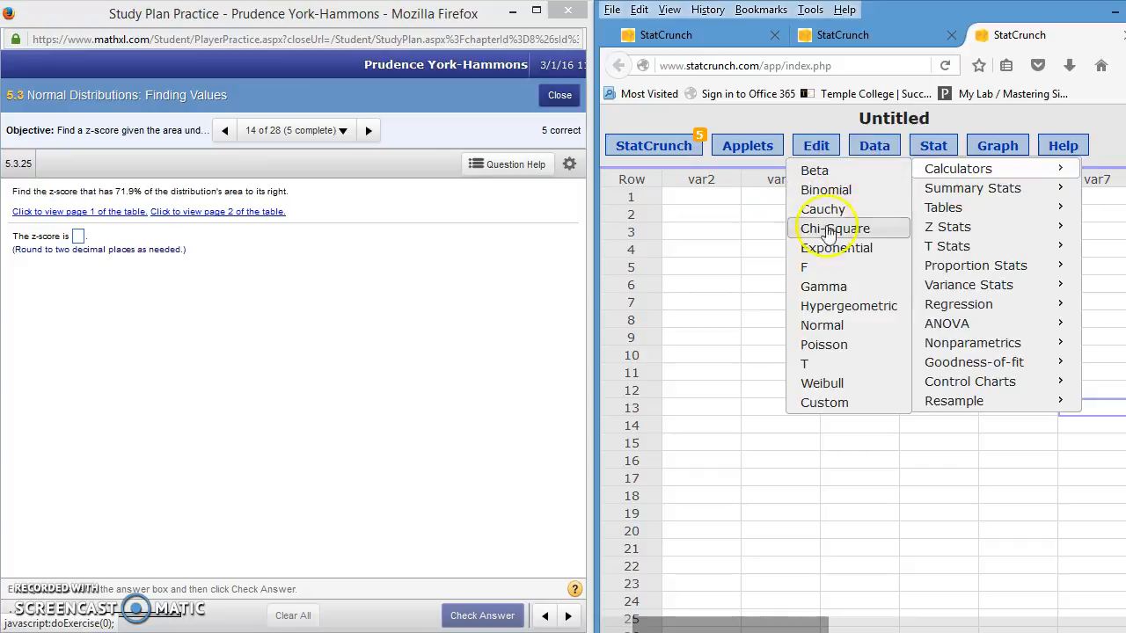
click(821, 325)
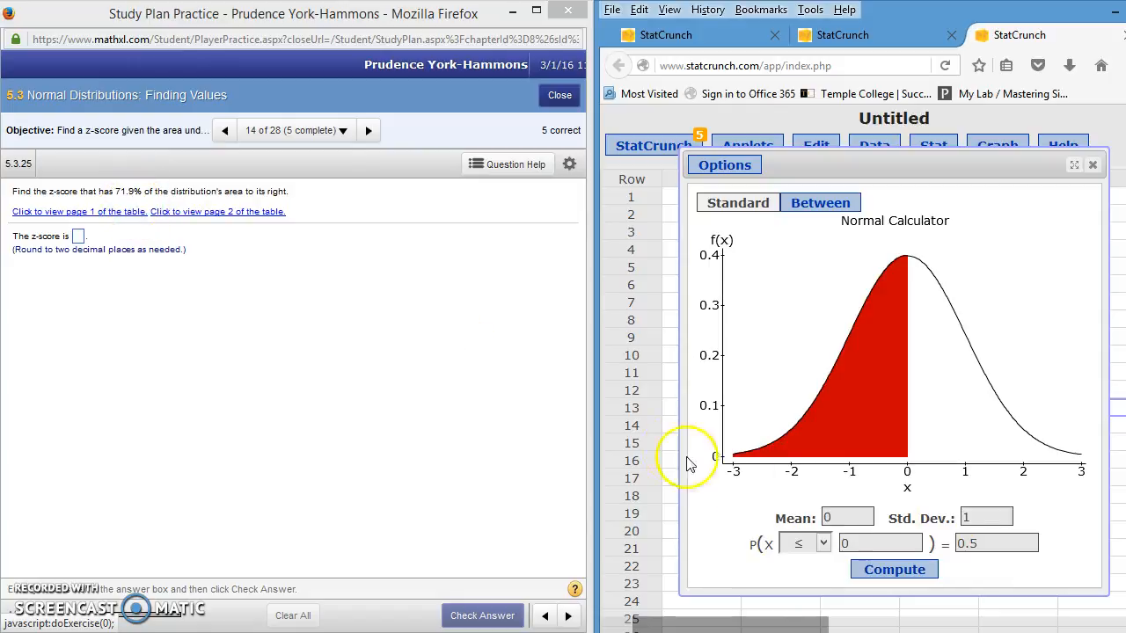
- Set the calculator's probability to 0.719 with the ≥ direction and compute the X value for the area to the right
drag(993, 543, 929, 538)
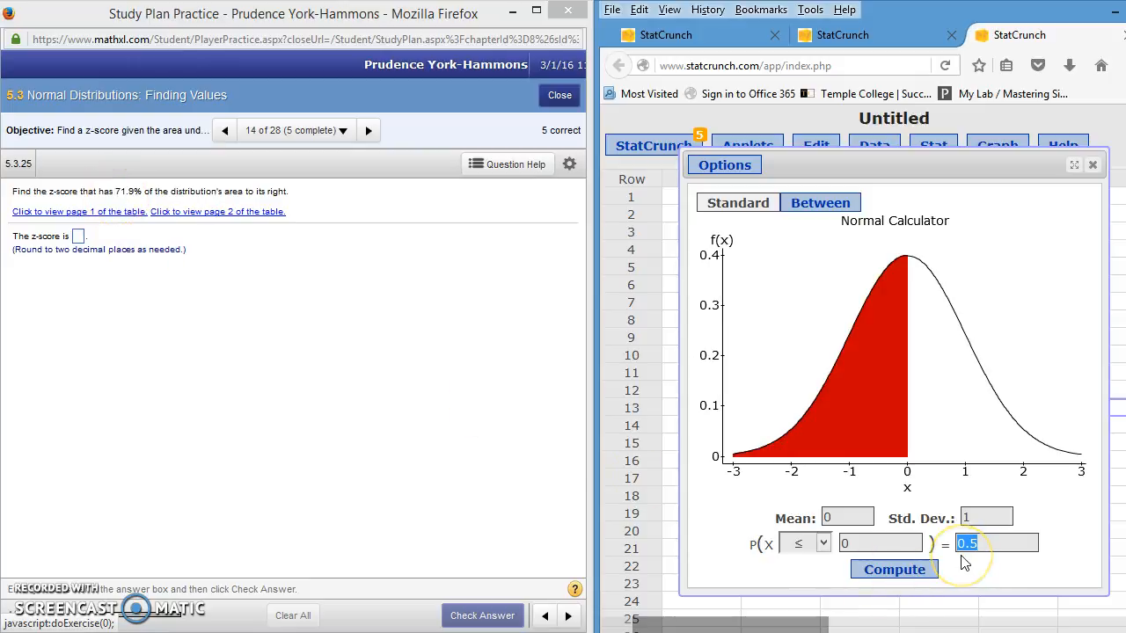
text(0)
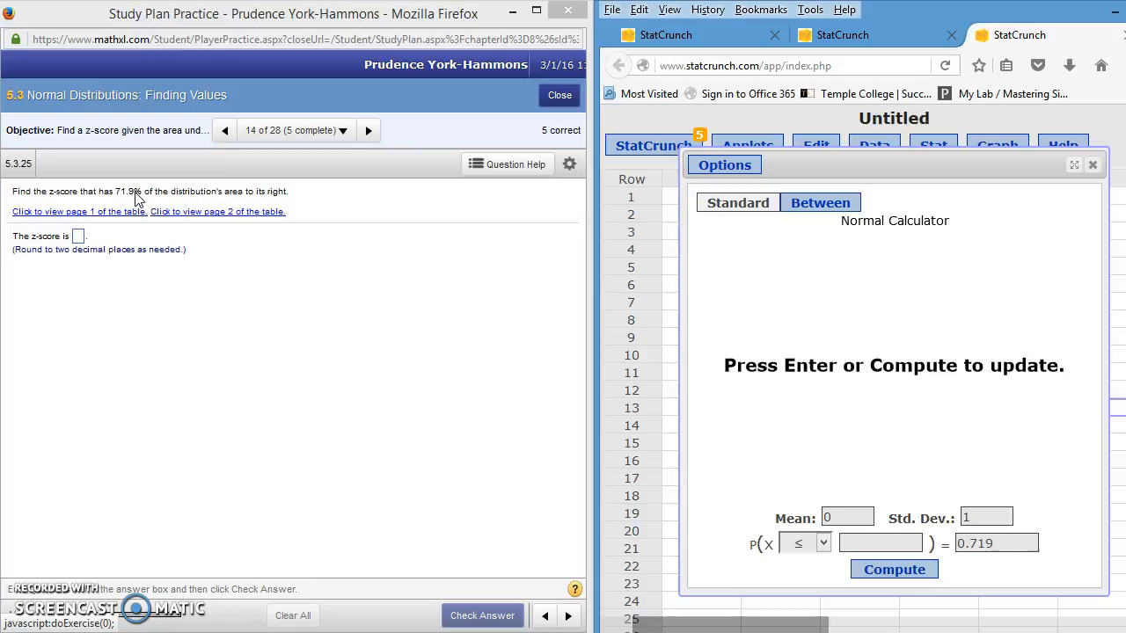
click(824, 543)
click(813, 576)
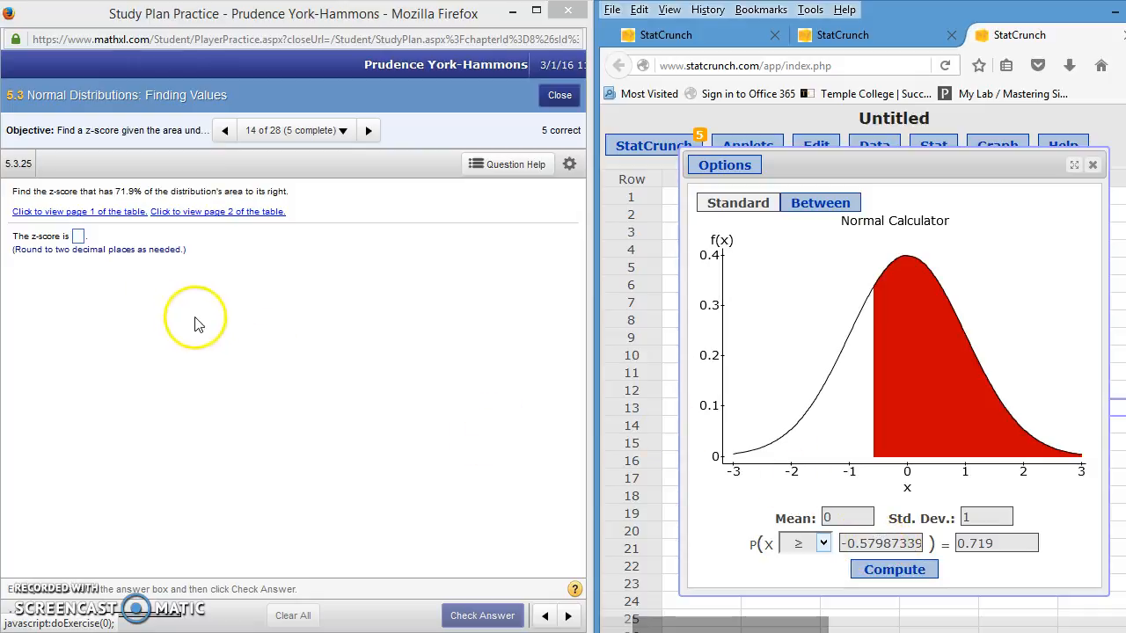
- Answer question 14 with a z-score of -0.58, check the answer, and continue to the next question
click(78, 237)
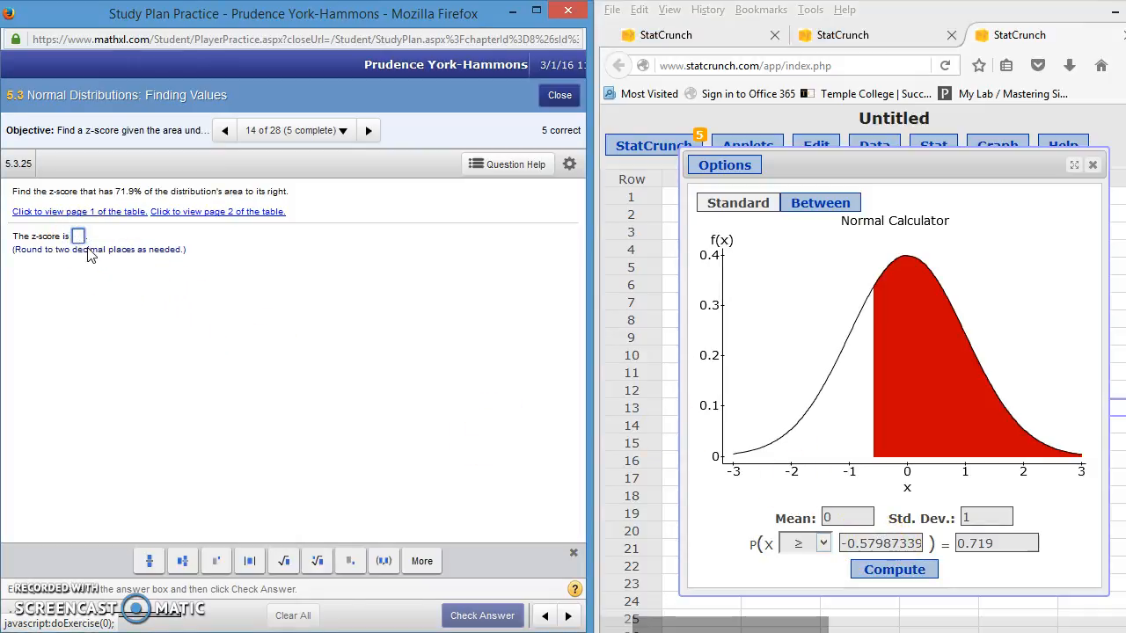
text(-)
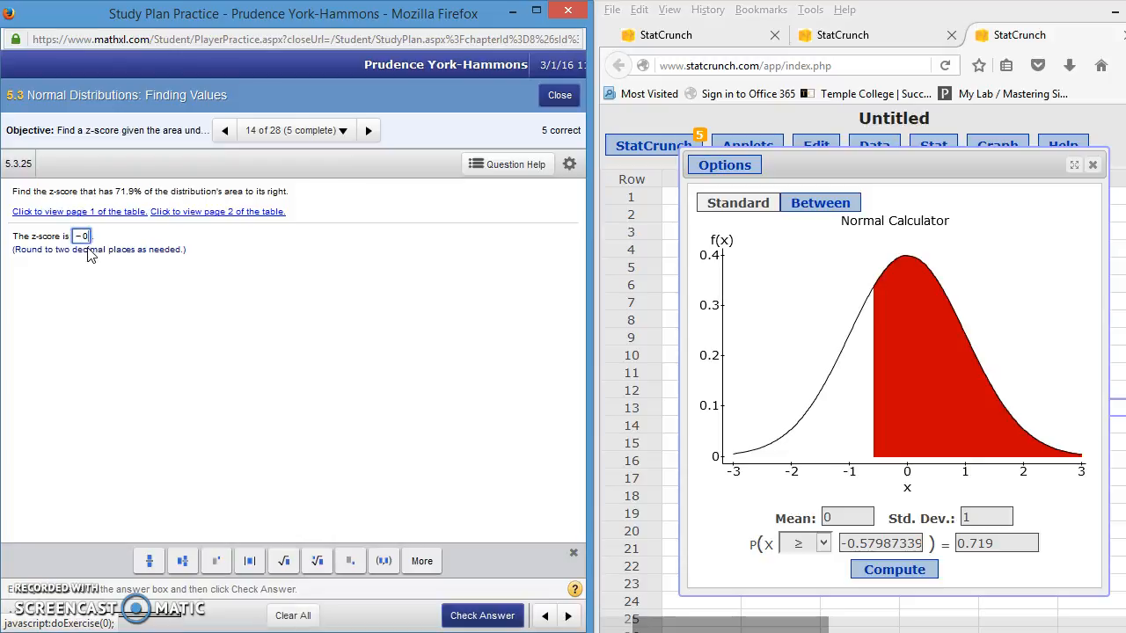
text(0.58)
click(466, 614)
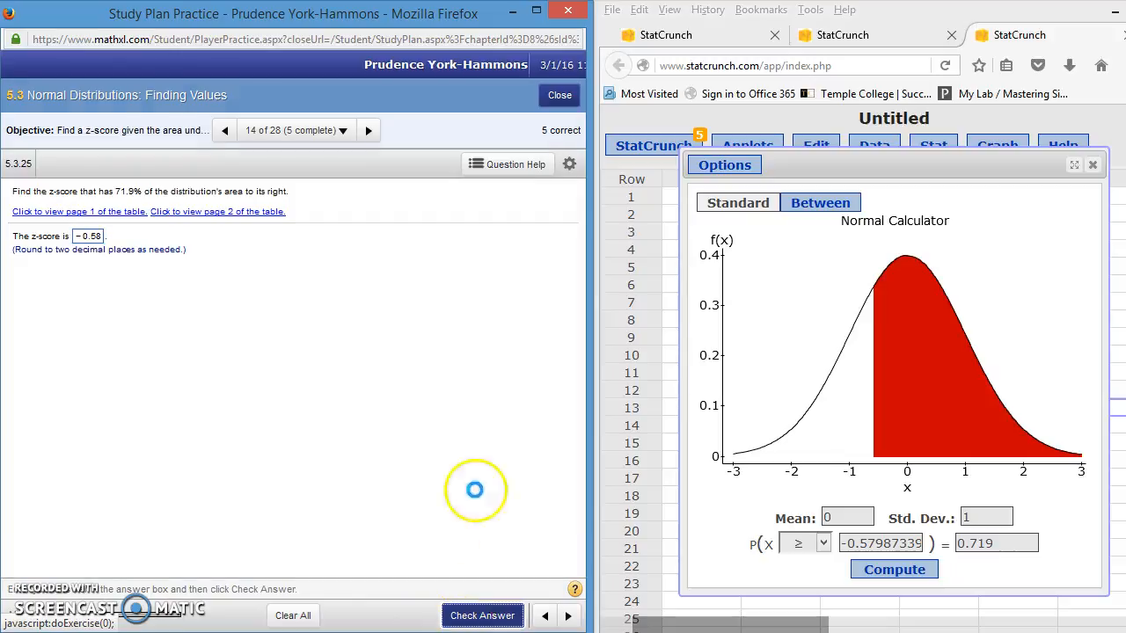
click(301, 410)
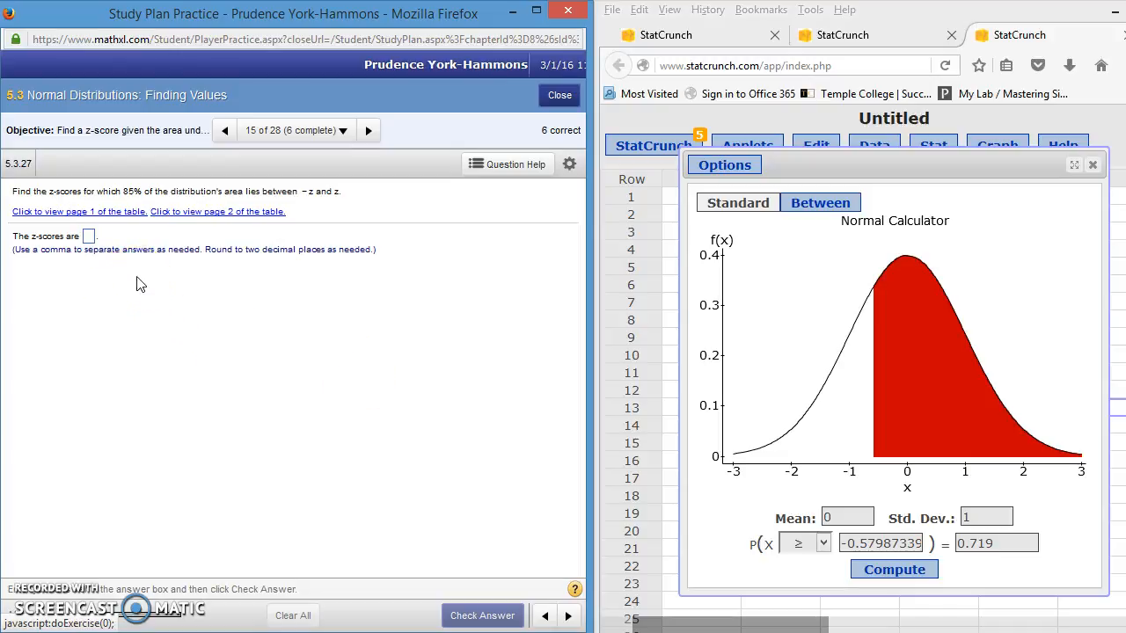
- Skip question 15, go to question 16 of 28, and close the Normal calculator
click(368, 130)
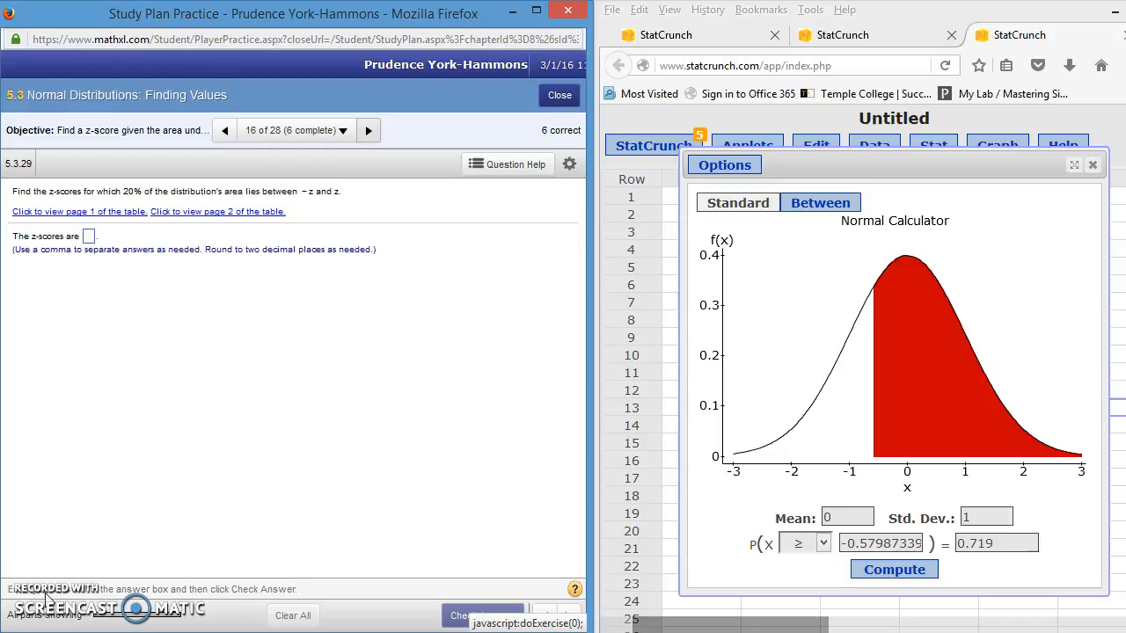
click(1092, 166)
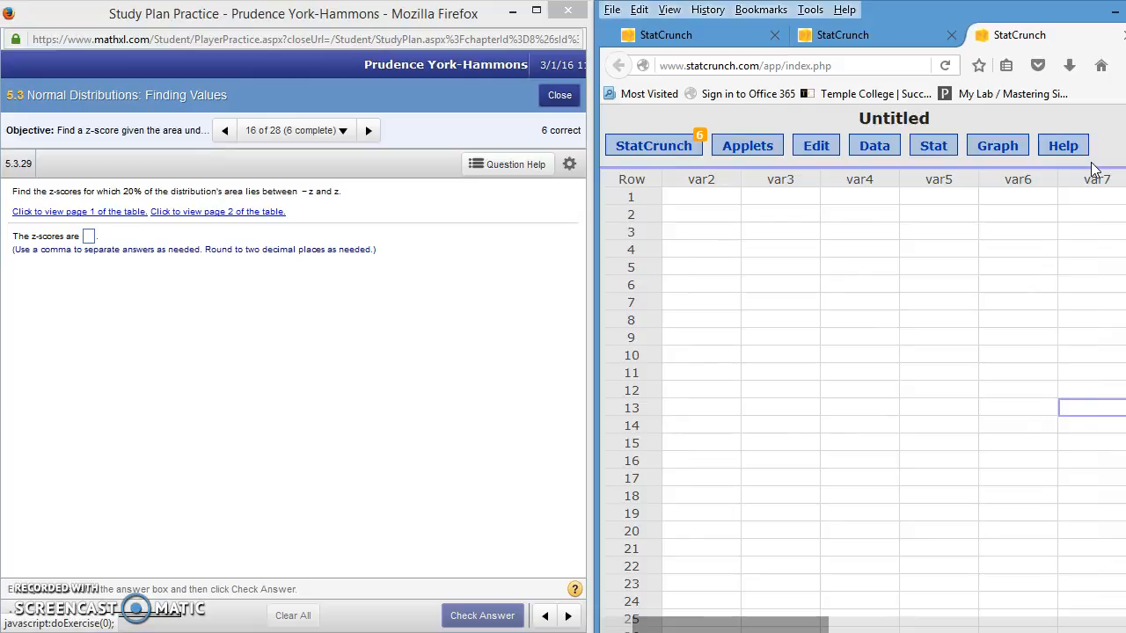